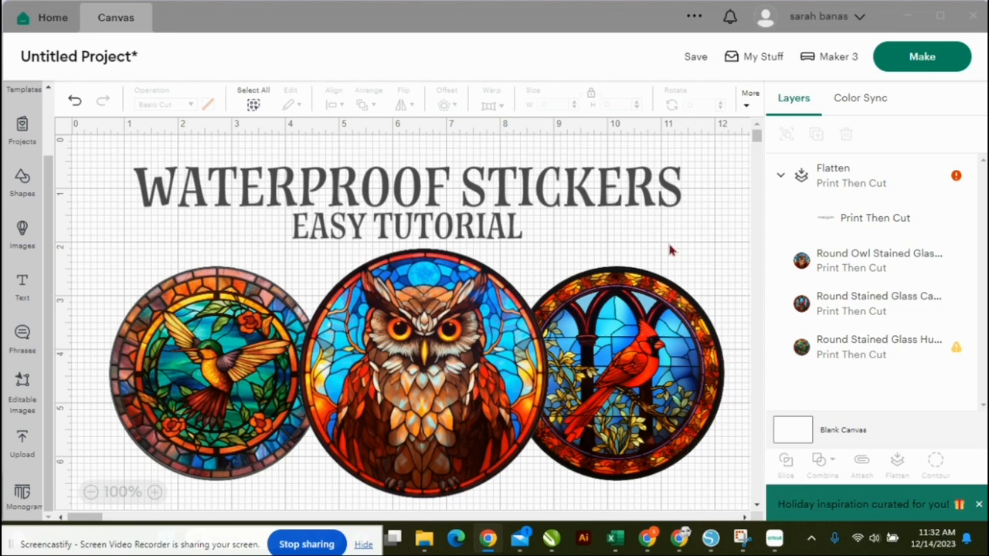
Step: Delete the flattened title text above the three stained glass images
left_click(649, 196)
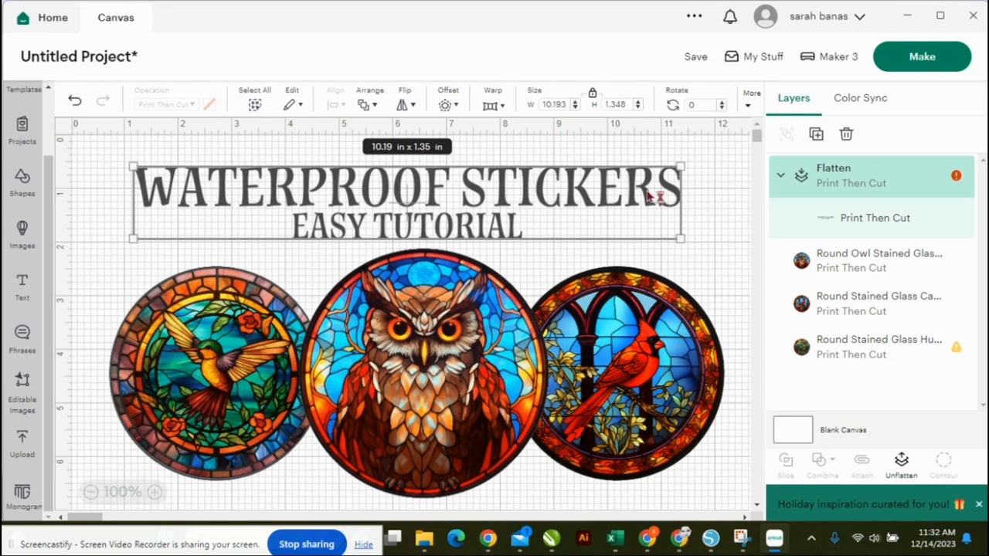
key("Delete")
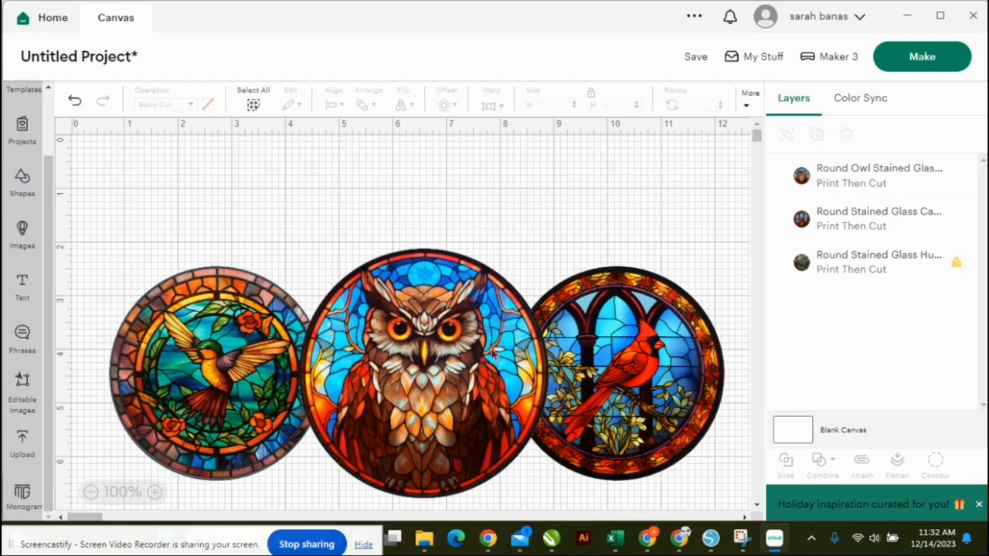
Step: Enlarge the owl image to about 6 in and move the hummingbird and cardinal images together to its right
left_click(464, 340)
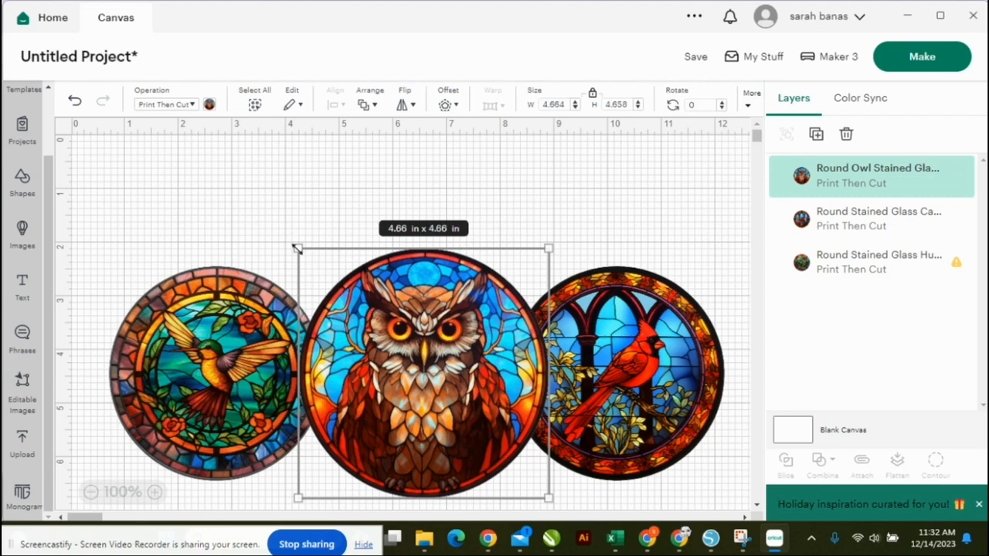
left_click_drag(297, 249, 227, 179)
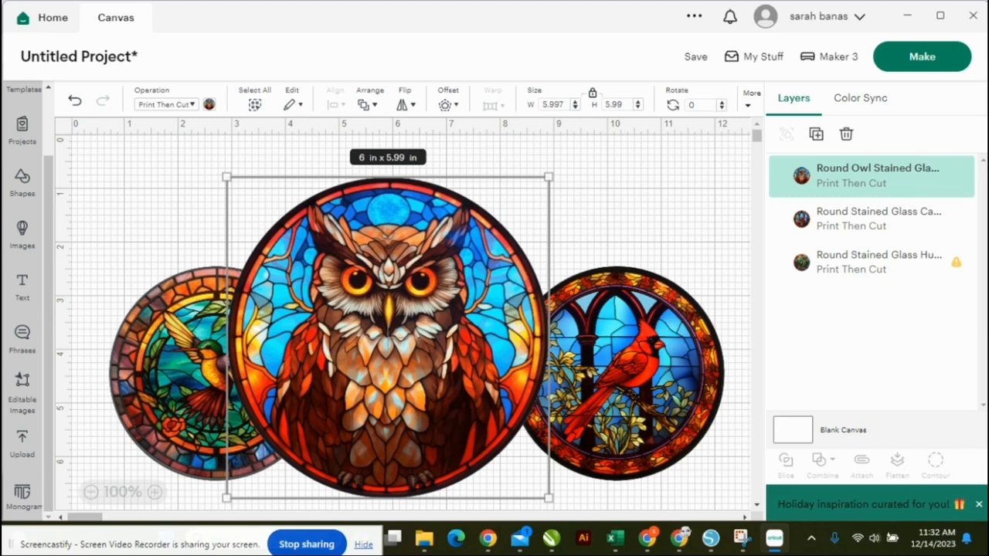
left_click_drag(160, 368, 608, 293)
left_click_drag(624, 457, 673, 373)
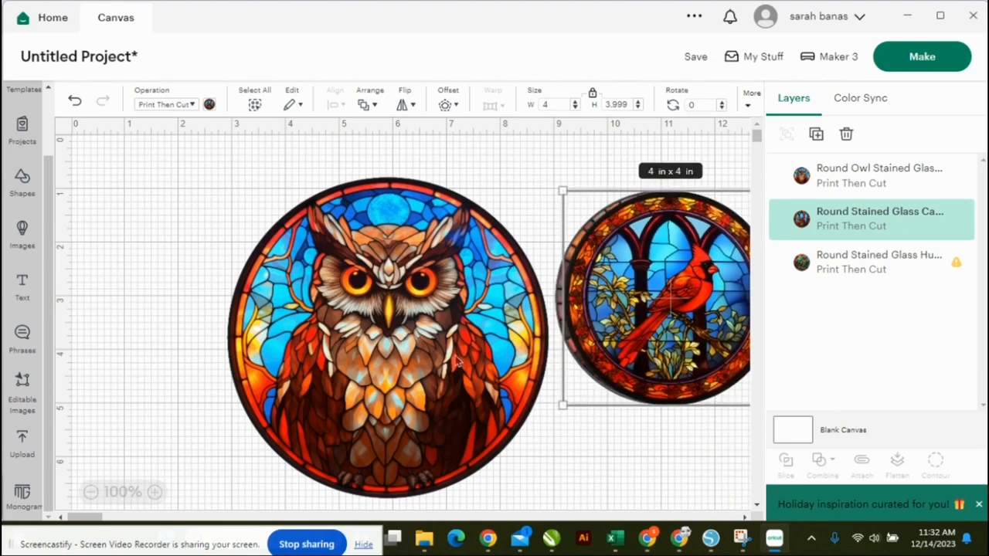
Step: Enlarge the owl image to about 6.23 in and place it lower on the canvas at about x 2.42, y 2.66
left_click_drag(441, 420, 368, 418)
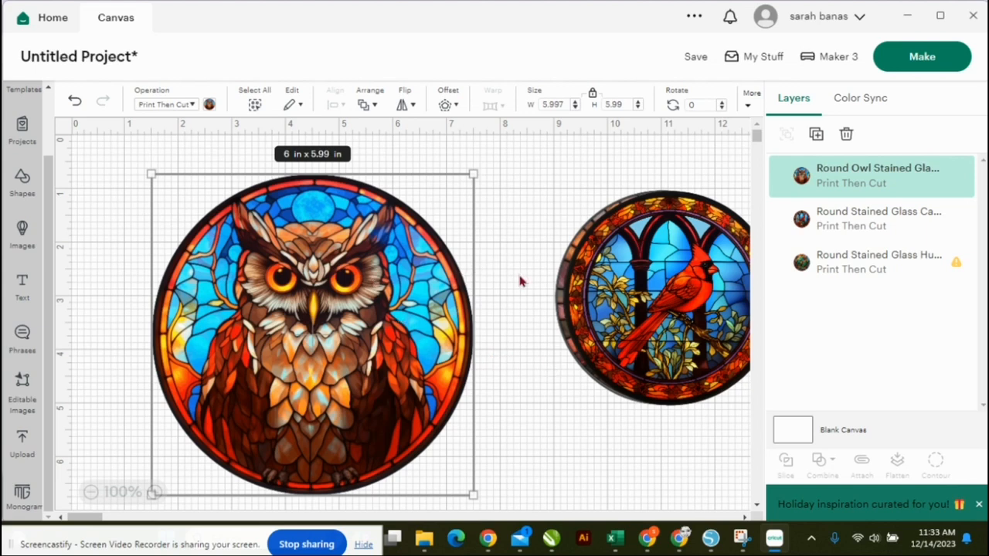
left_click_drag(473, 175, 486, 162)
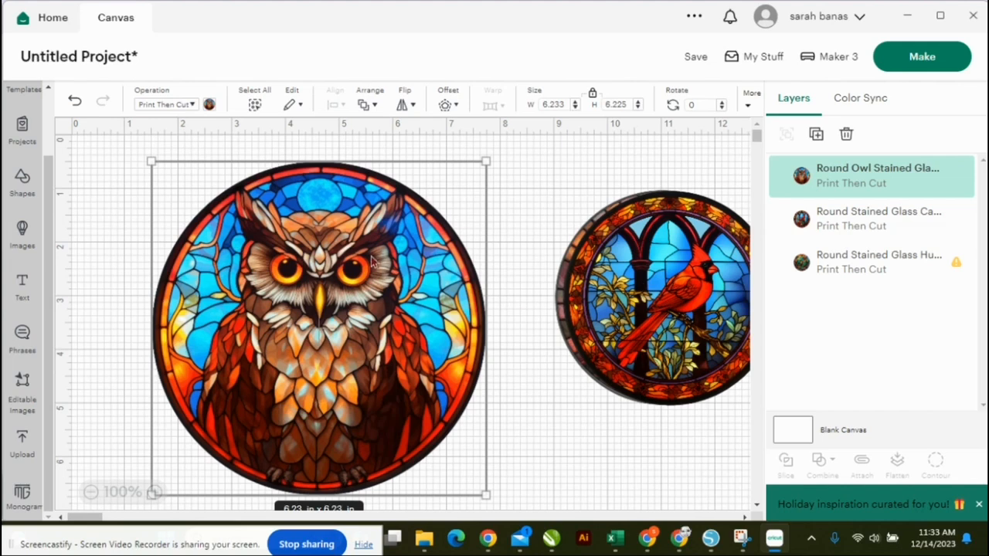
left_click_drag(371, 262, 421, 376)
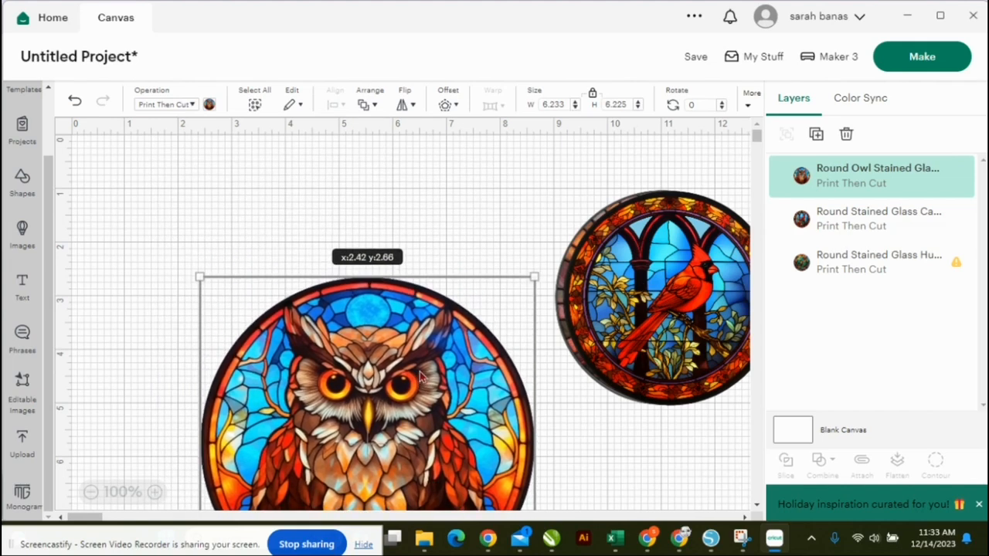
Step: Move the cardinal image above the owl's upper left and shrink it to about 2.36 in
left_click_drag(625, 315, 159, 268)
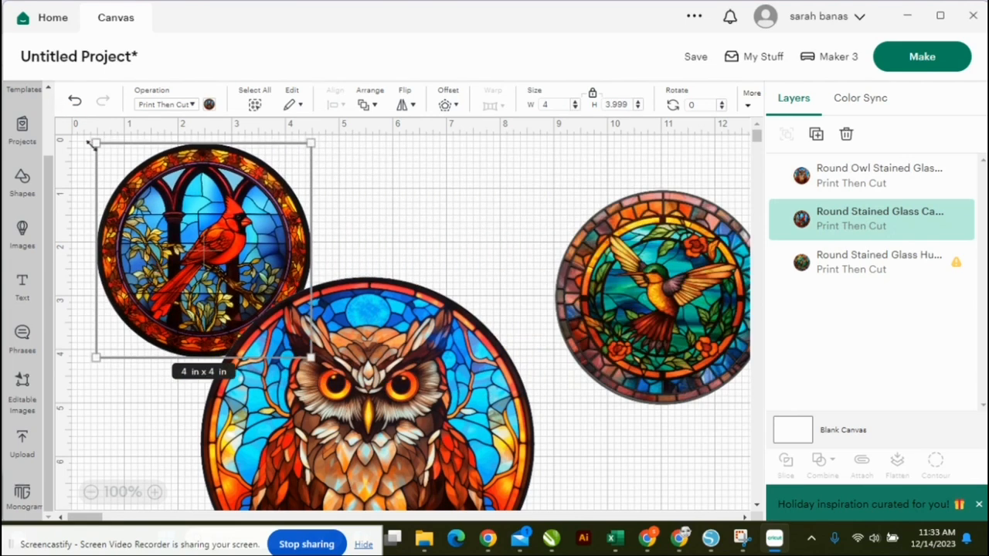
left_click_drag(99, 145, 182, 229)
left_click_drag(225, 280, 217, 232)
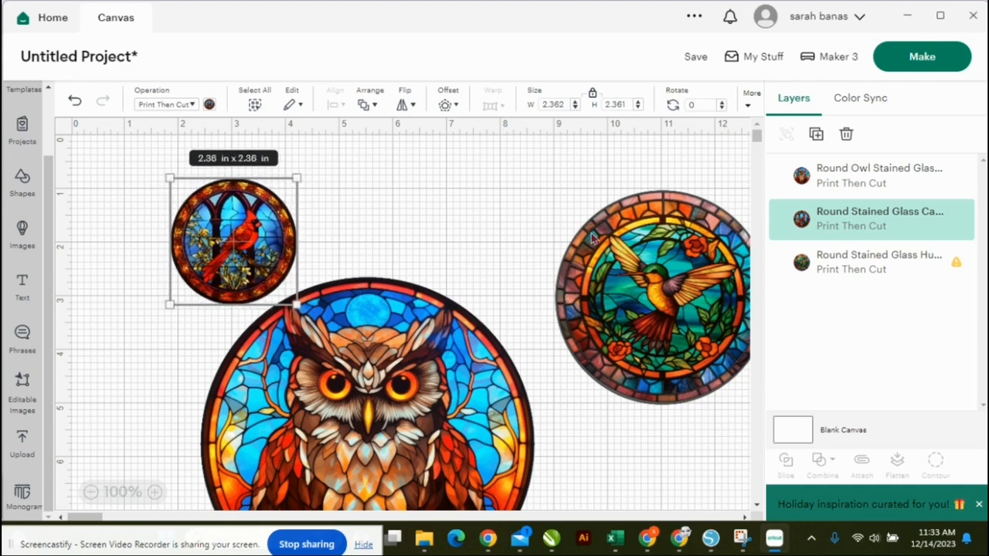
Step: Set the hummingbird image's width to 2.362 in and place it above the owl's upper right
left_click(662, 283)
left_click_drag(663, 282, 591, 257)
left_click(273, 231)
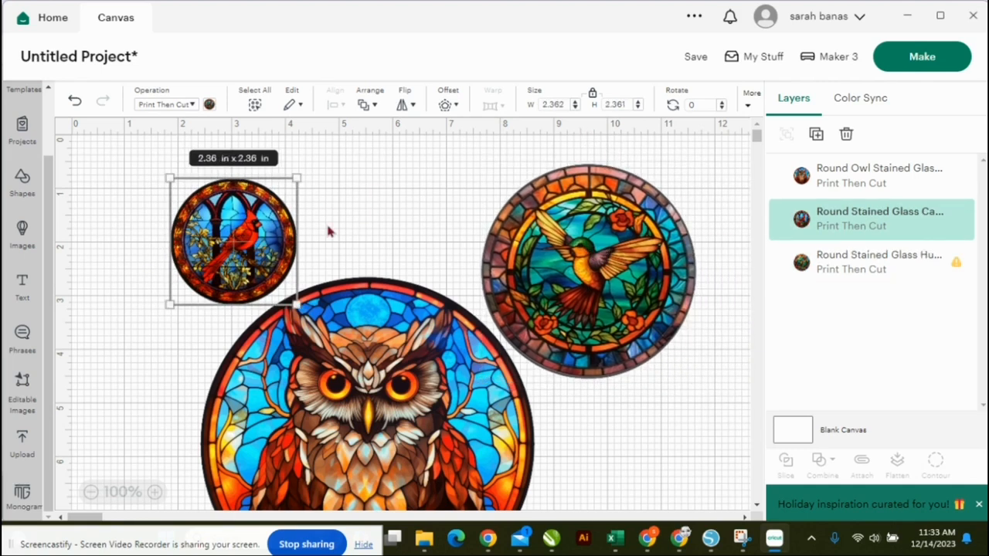
left_click(645, 249)
left_click(562, 104)
type("4.001")
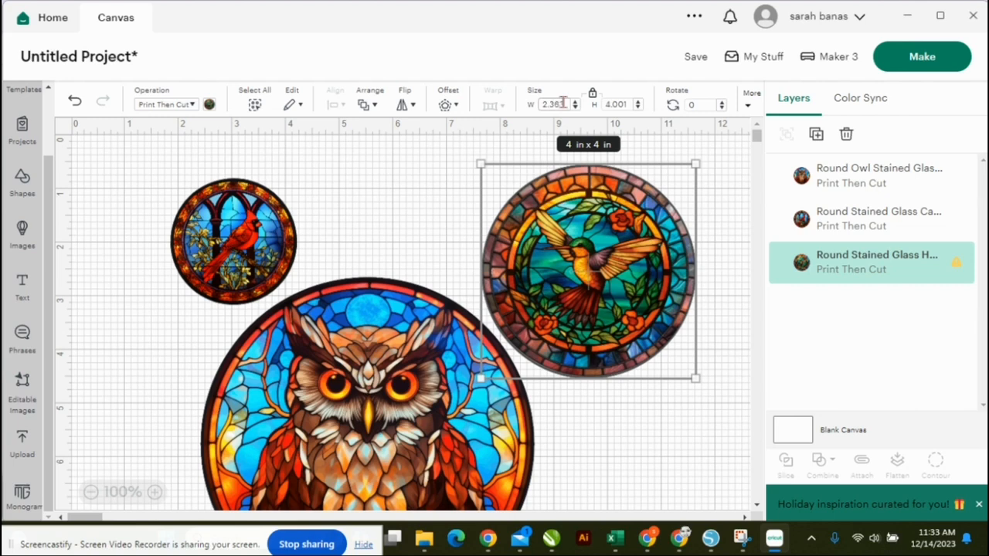
key("Return")
left_click_drag(528, 231, 489, 243)
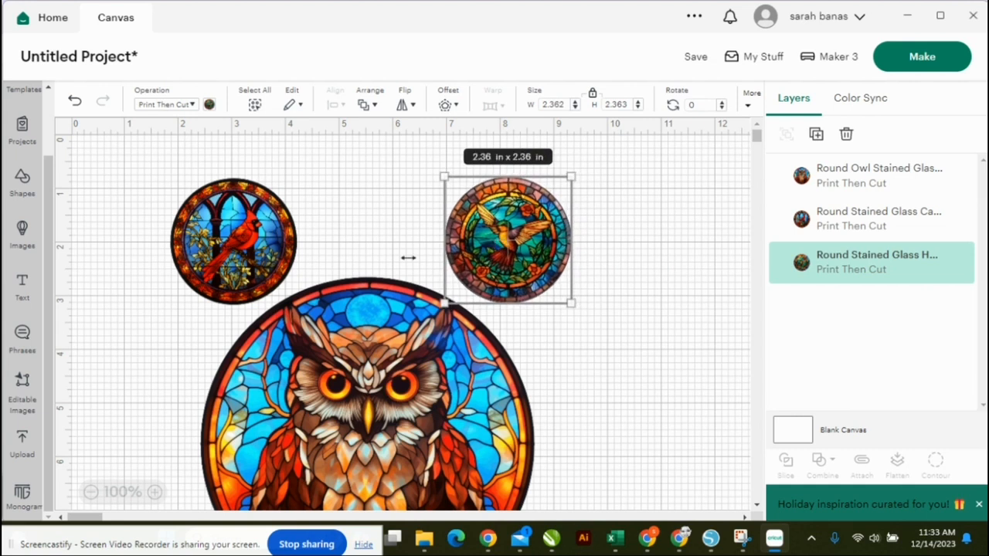
Step: Add a 0.056 in offset with rounded corners around the hummingbird image
left_click(446, 106)
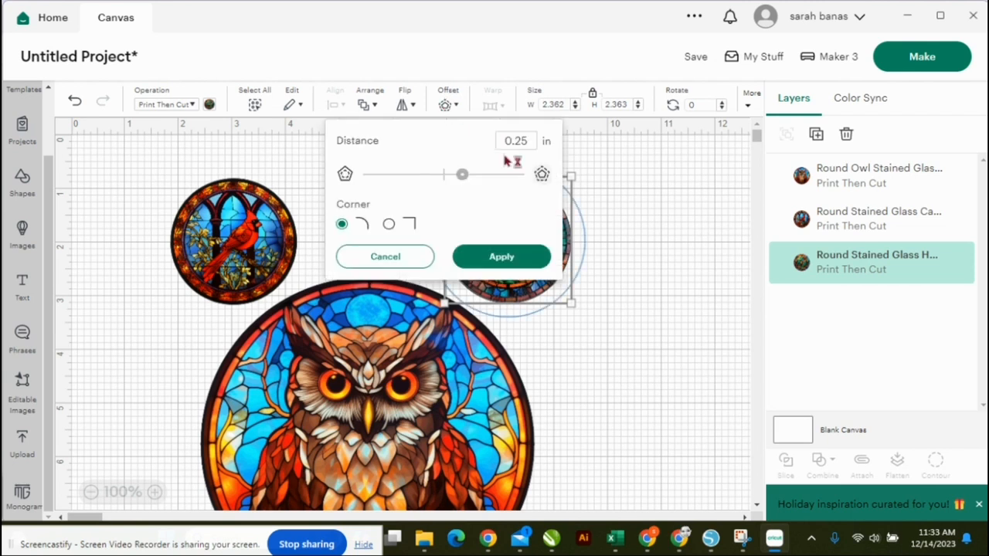
left_click_drag(462, 176, 449, 179)
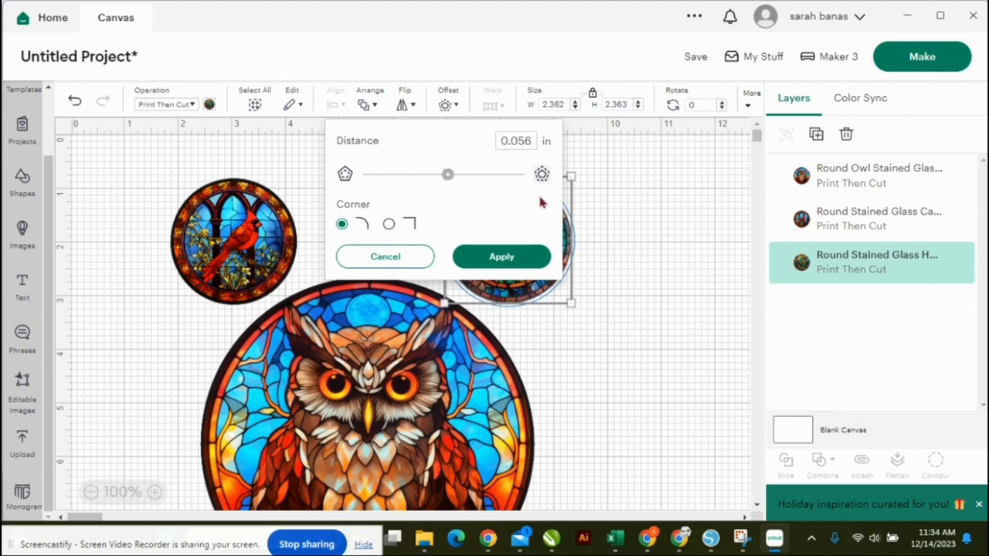
left_click(517, 257)
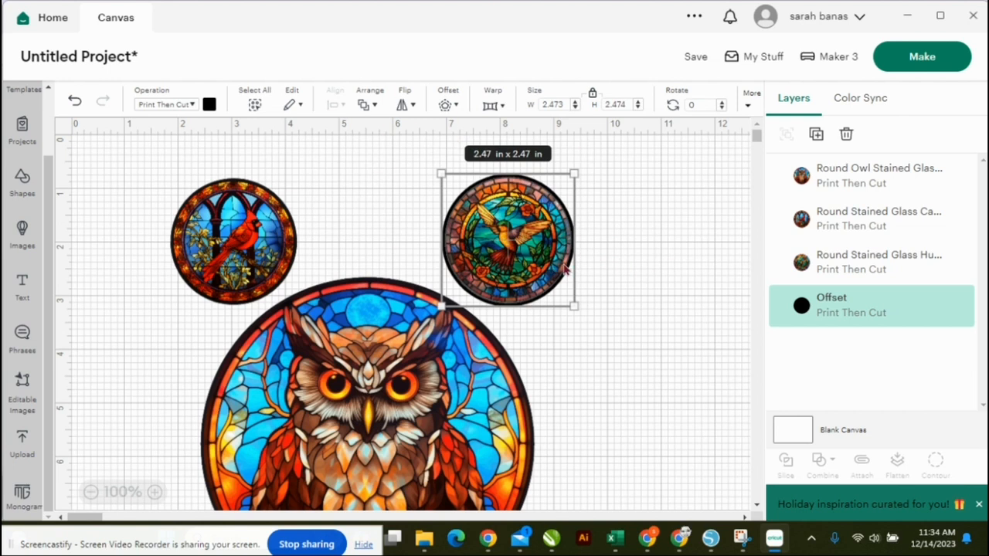
Step: Add a 0.056 in offset with rounded corners around the cardinal image
left_click(231, 209)
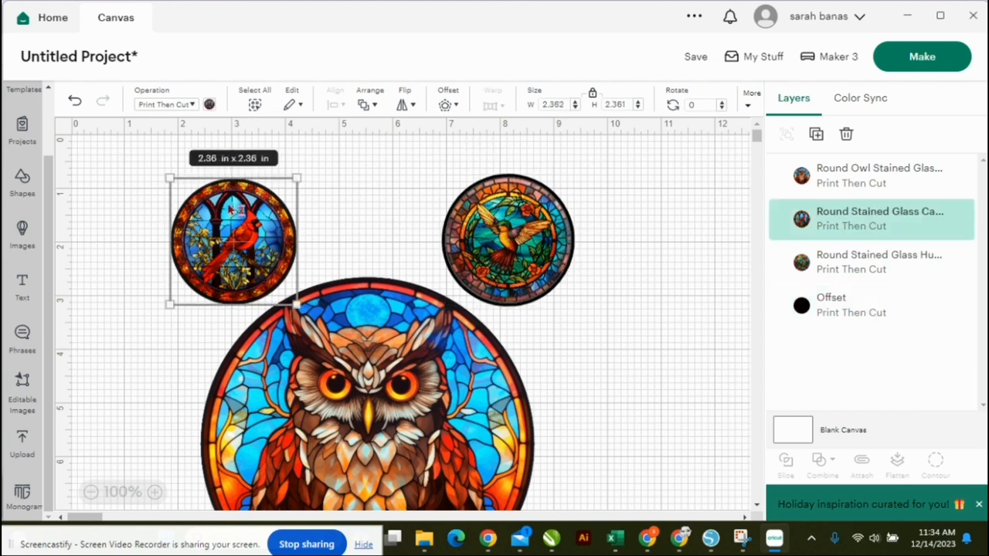
left_click(451, 106)
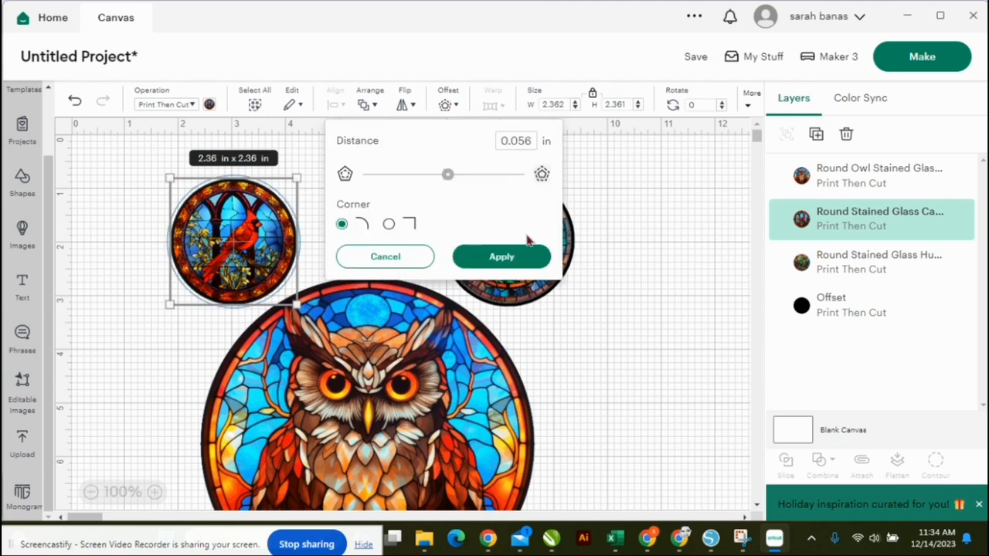
left_click(519, 260)
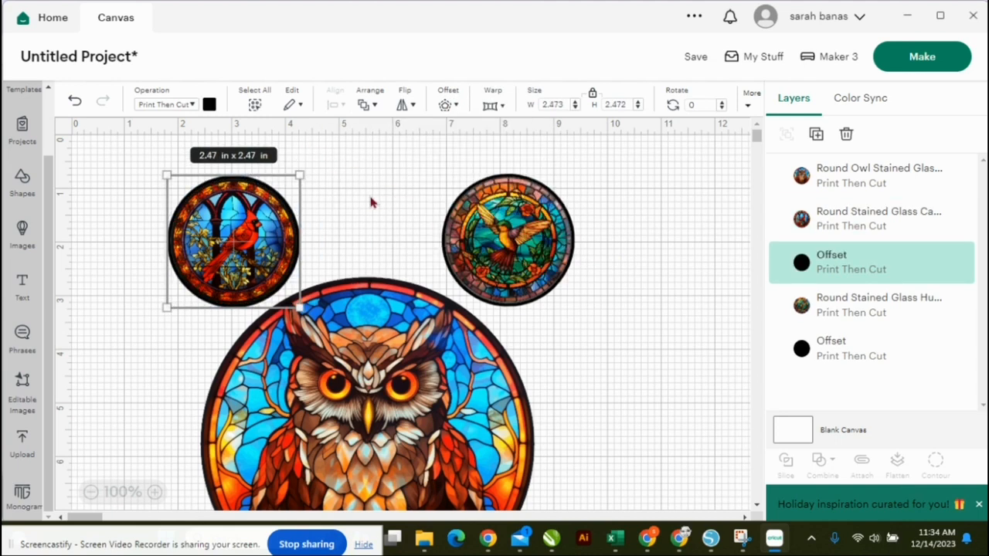
Step: Try a 0.056 in offset around the owl image and delete that offset
left_click(386, 297)
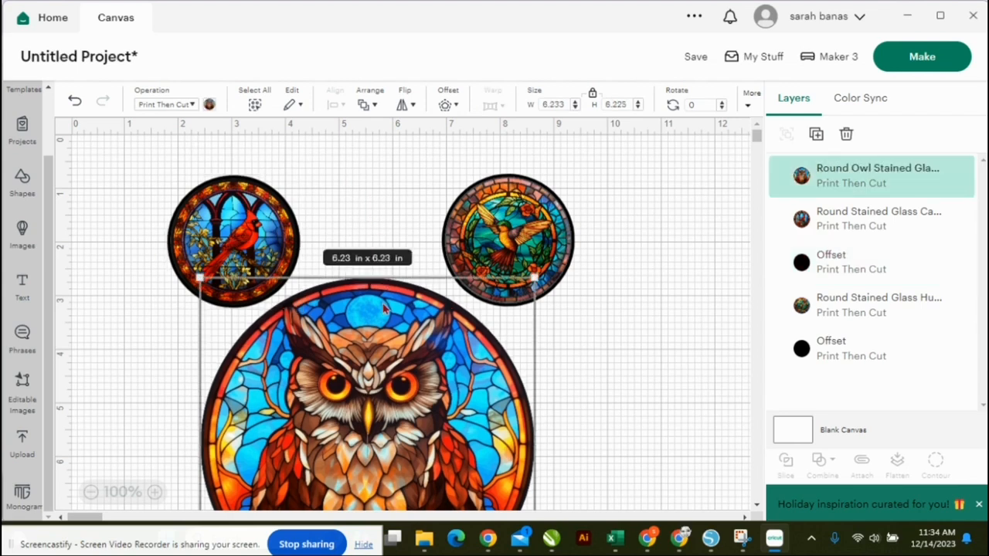
left_click(444, 107)
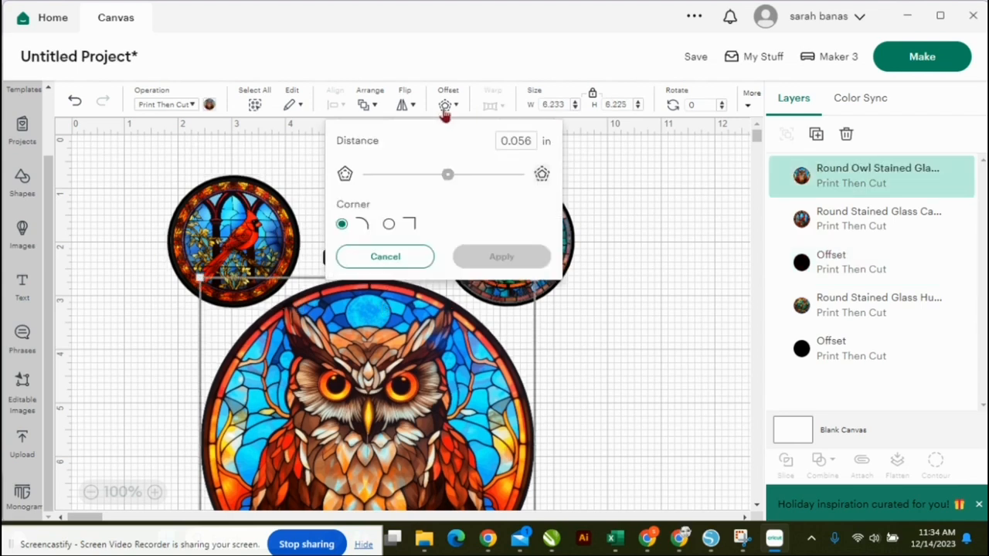
left_click(494, 257)
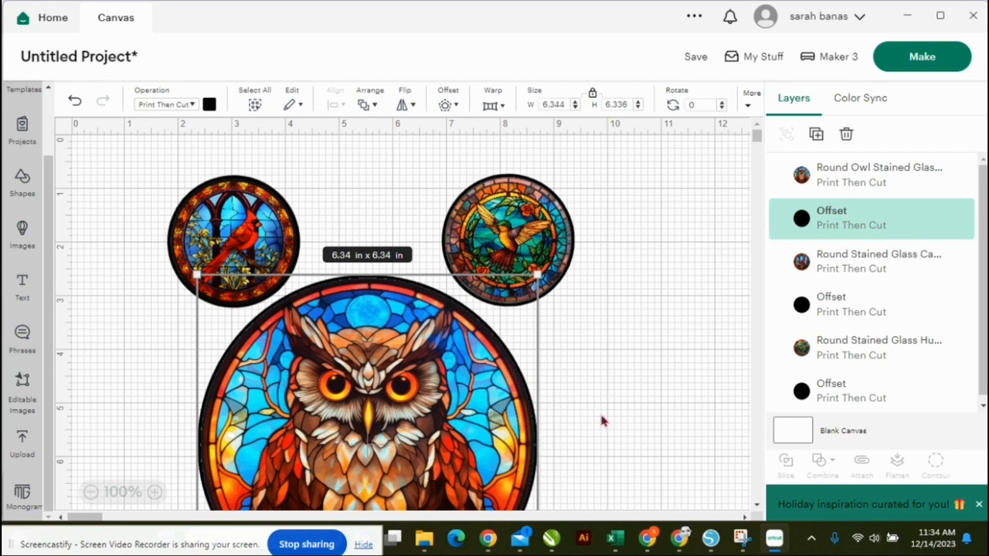
key("Delete")
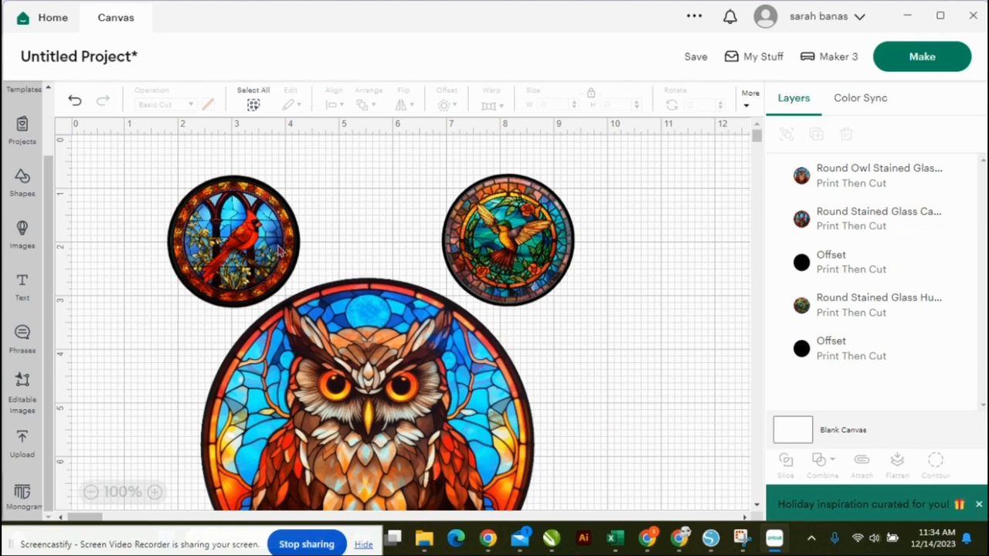
Step: Flatten the cardinal with its offset, and separately flatten the hummingbird with its offset
left_click_drag(111, 215, 272, 249)
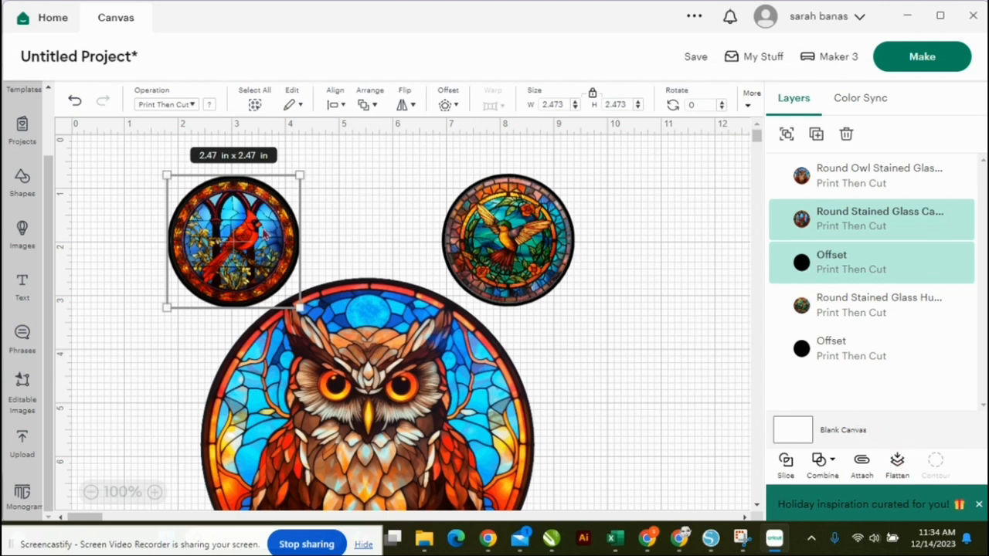
left_click(896, 463)
left_click_drag(628, 252, 472, 235)
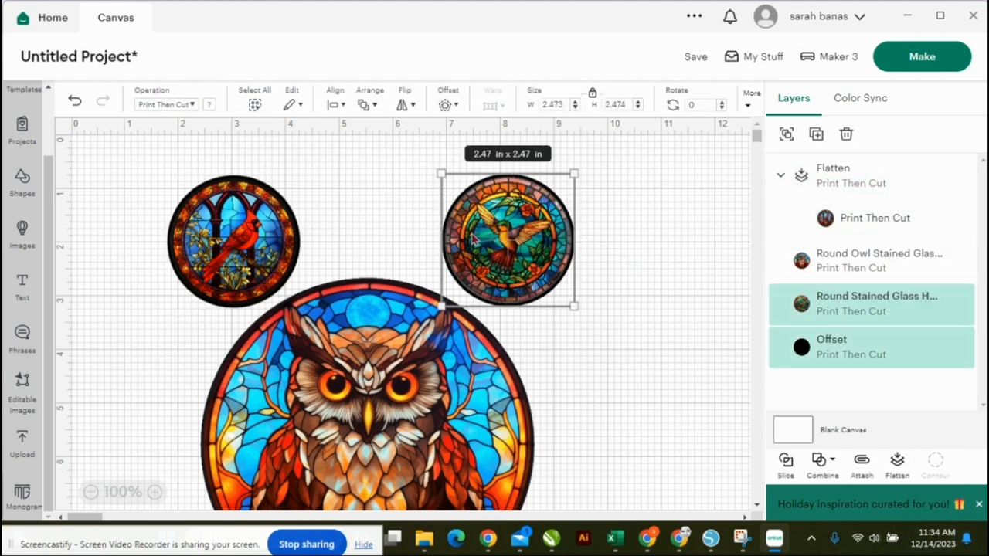
left_click(896, 465)
left_click(705, 385)
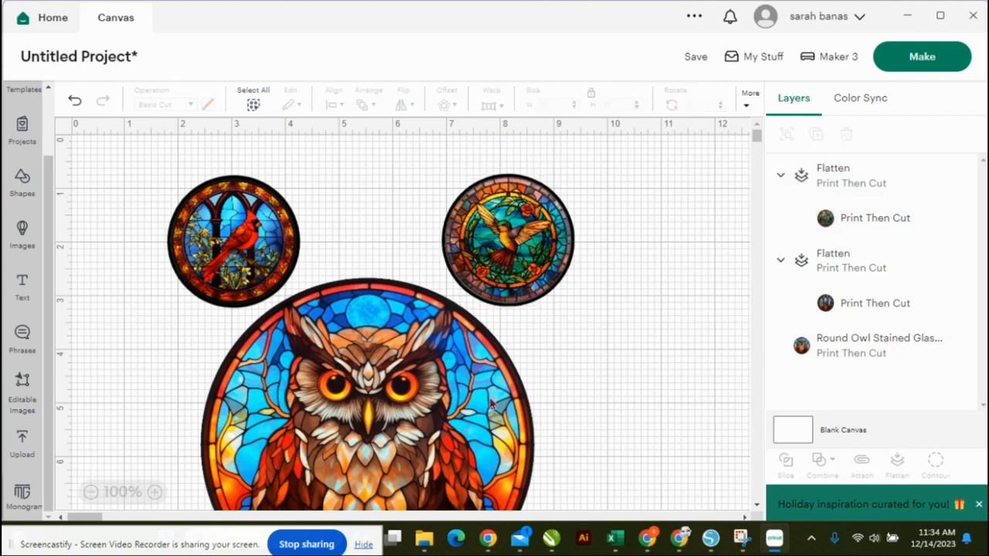
left_click(454, 398)
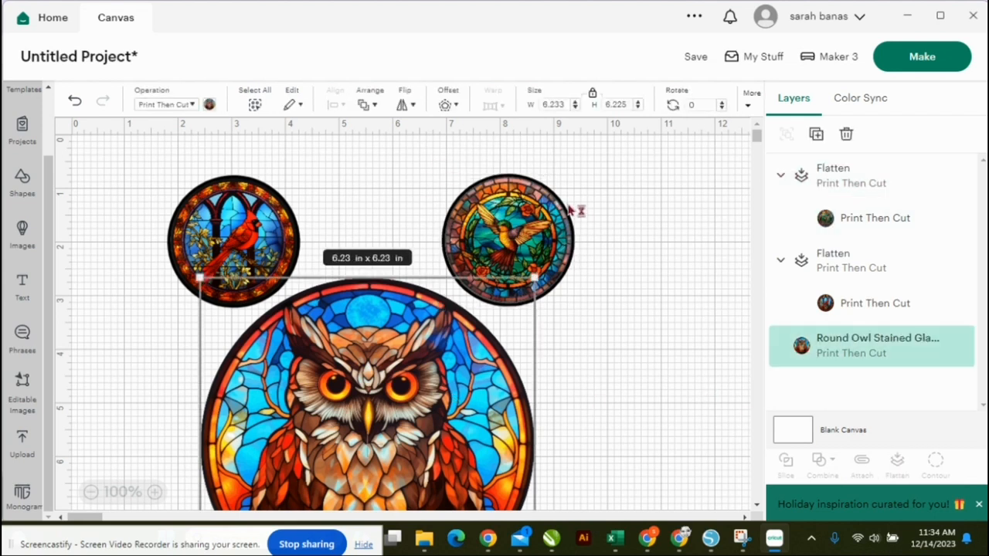
left_click(682, 317)
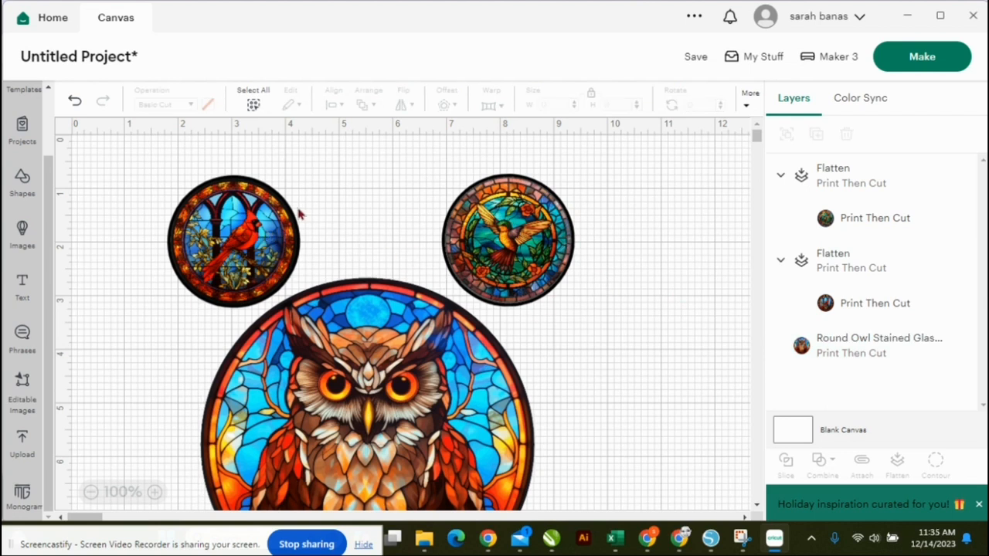
Step: Duplicate the flattened hummingbird, shrink the copy to about 1.68 in and center it between the two small images above the owl
left_click(494, 246)
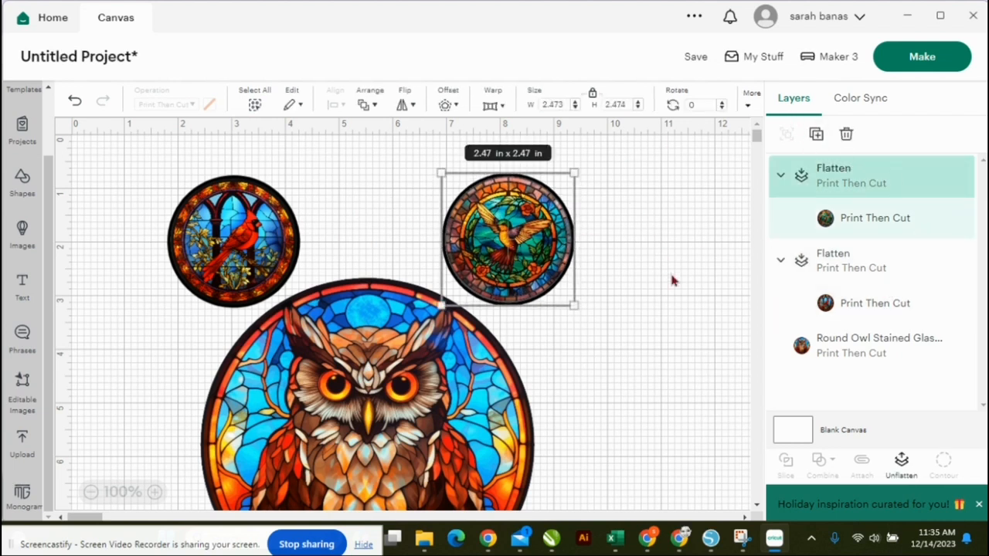
left_click(815, 135)
left_click_drag(258, 319, 382, 235)
left_click_drag(328, 181, 320, 172)
left_click_drag(362, 207, 366, 221)
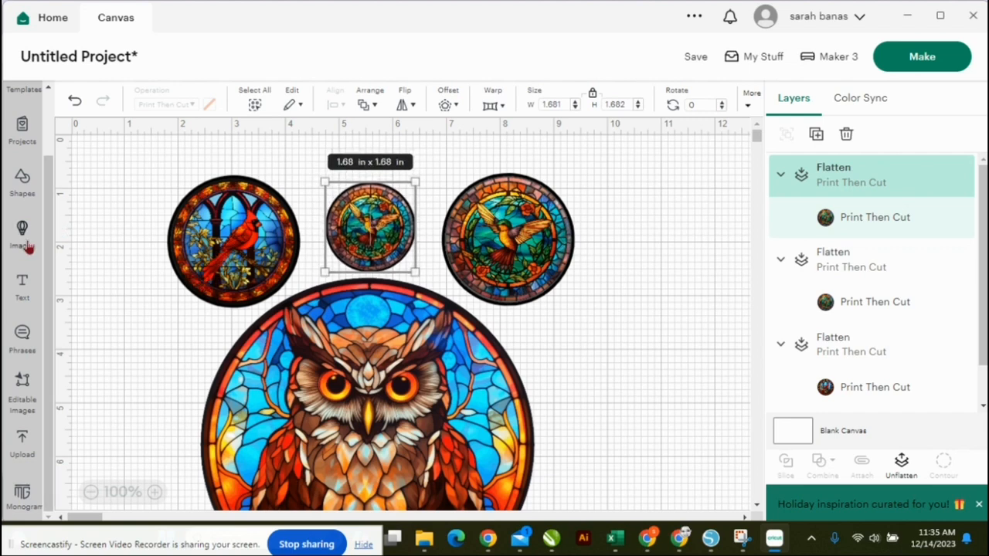
Step: Insert a square at the canvas's left edge and stretch it with unlocked proportions into a rectangle about 2.37 by 6.1 in
left_click(24, 189)
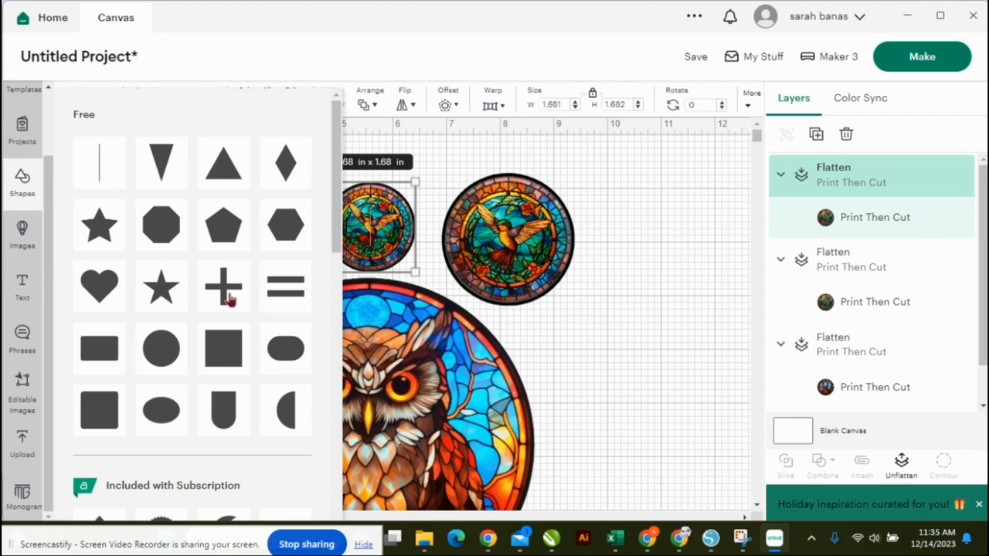
left_click(223, 348)
left_click_drag(173, 281, 116, 246)
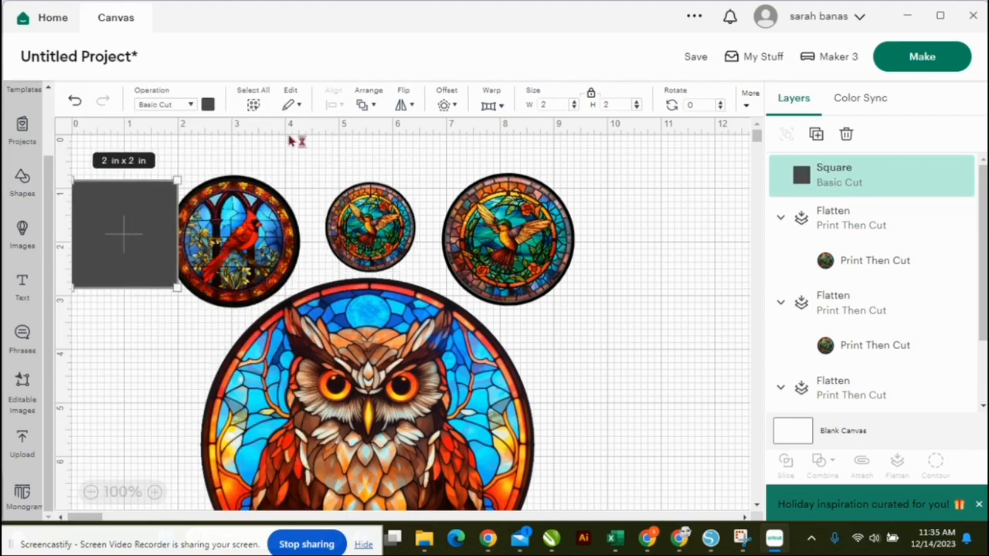
left_click(591, 93)
left_click_drag(178, 287, 207, 519)
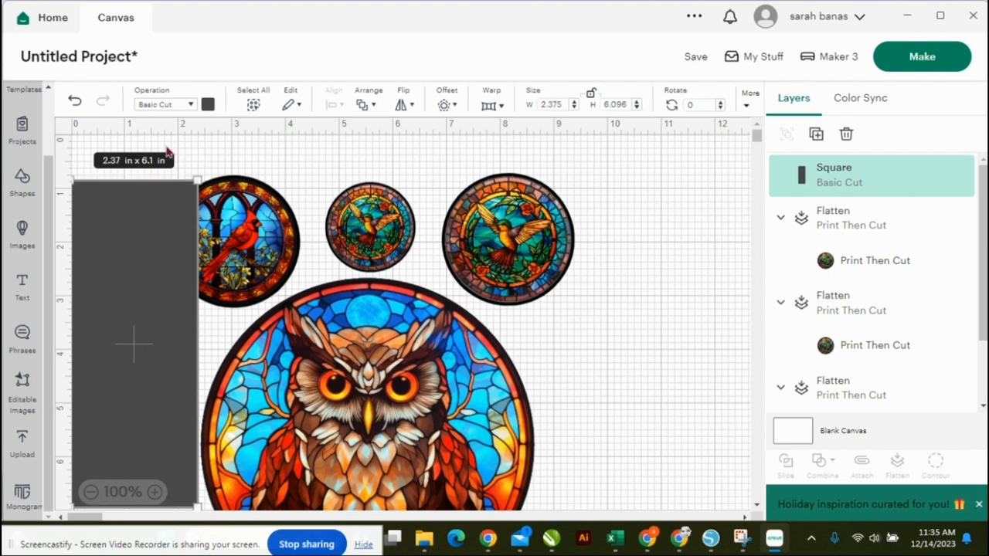
left_click(237, 155)
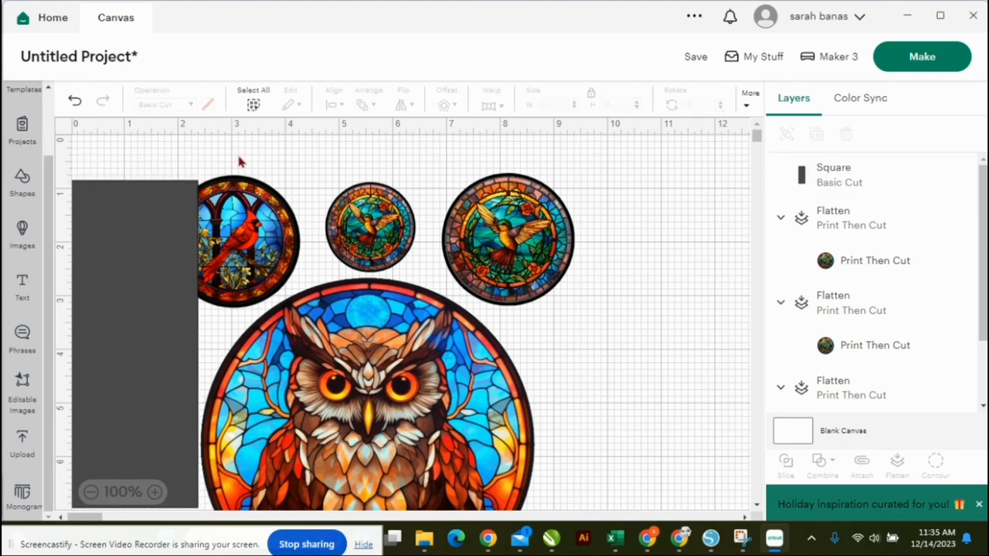
Step: Move the cardinal image clear of the gray rectangle, so its left side lines up with the owl's left edge
left_click(255, 241)
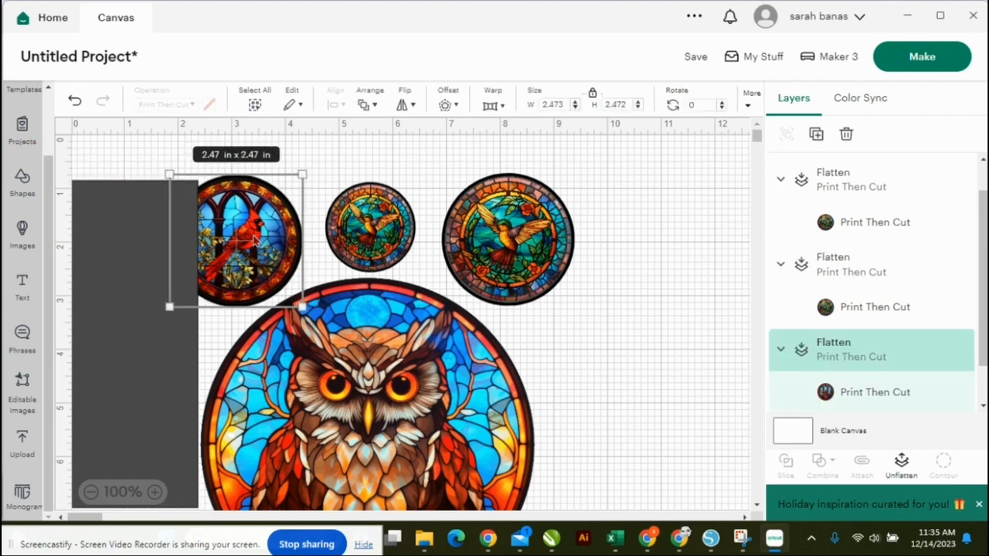
key("Up")
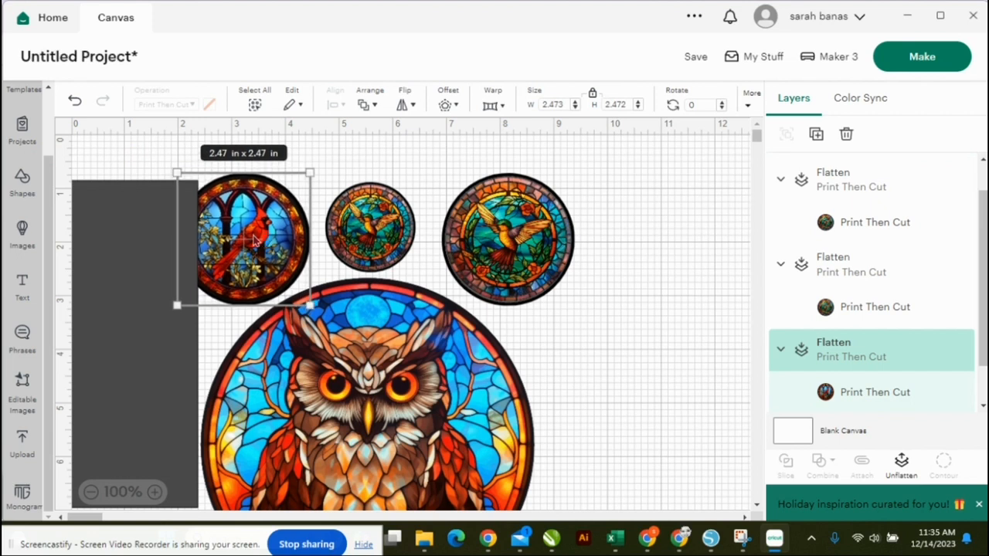
left_click_drag(255, 241, 263, 241)
key("Right")
key("Right")
key("Right")
key("Right")
key("Right")
key("Right")
key("Right")
key("Right")
key("Right")
key("Right")
key("Right")
key("Right")
key("Right")
key("Right")
key("Right")
key("Right")
key("Right")
key("Right")
key("Right")
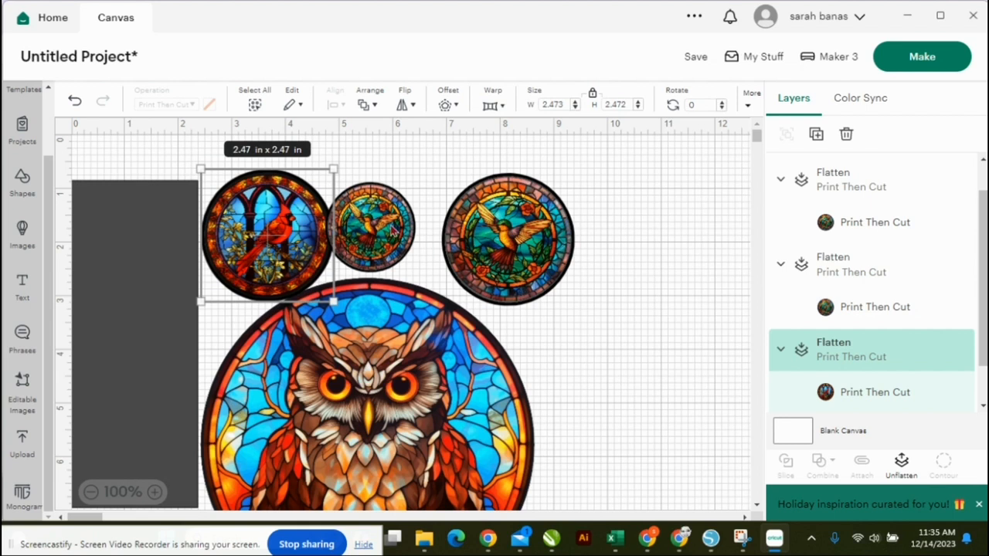
Step: Nudge the small hummingbird to the right, away from the cardinal
left_click(394, 229)
key("Right")
key("Right")
key("Right")
key("Right")
key("Right")
key("Right")
key("Right")
key("Right")
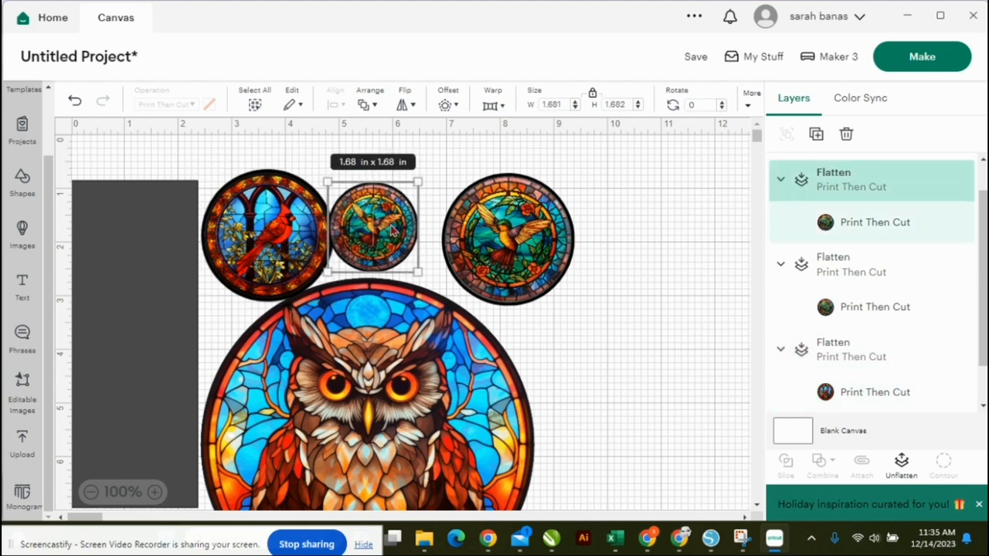
key("Right")
key("Right")
key("Right")
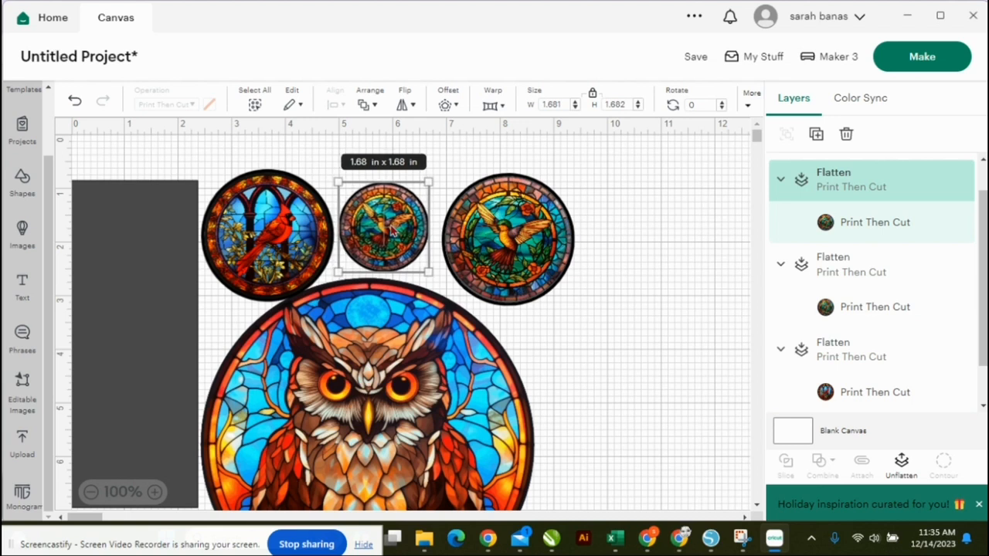
Step: Nudge the cardinal slightly upward away from the owl and check the overall size of the cardinal and owl together
left_click(115, 298)
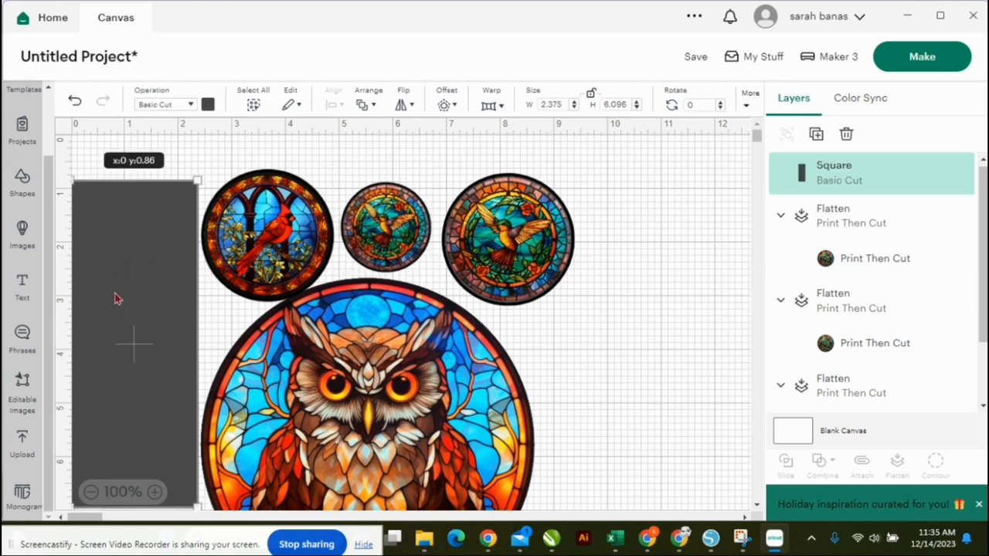
left_click(277, 246)
key("Up")
key("Up")
key("Up")
key("Up")
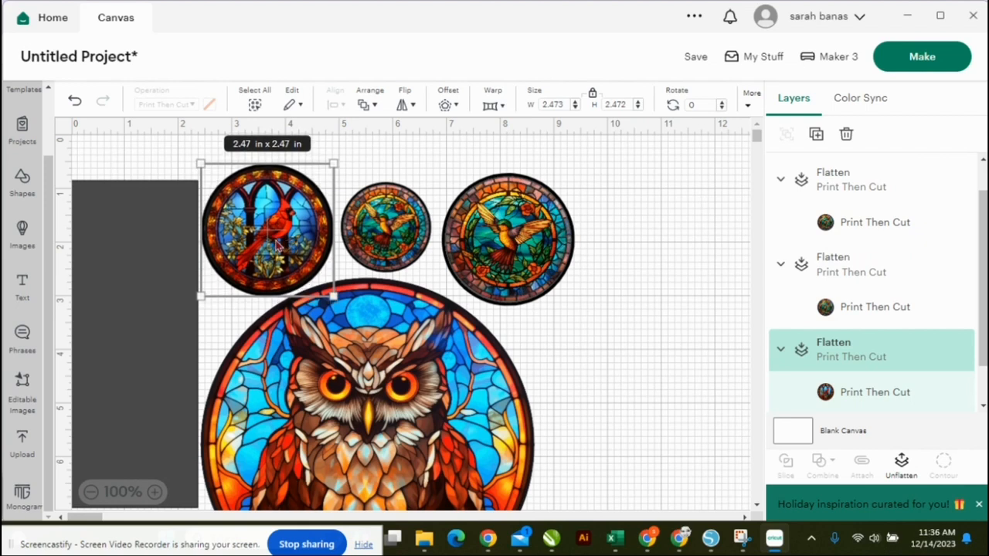
left_click_drag(210, 144, 303, 403)
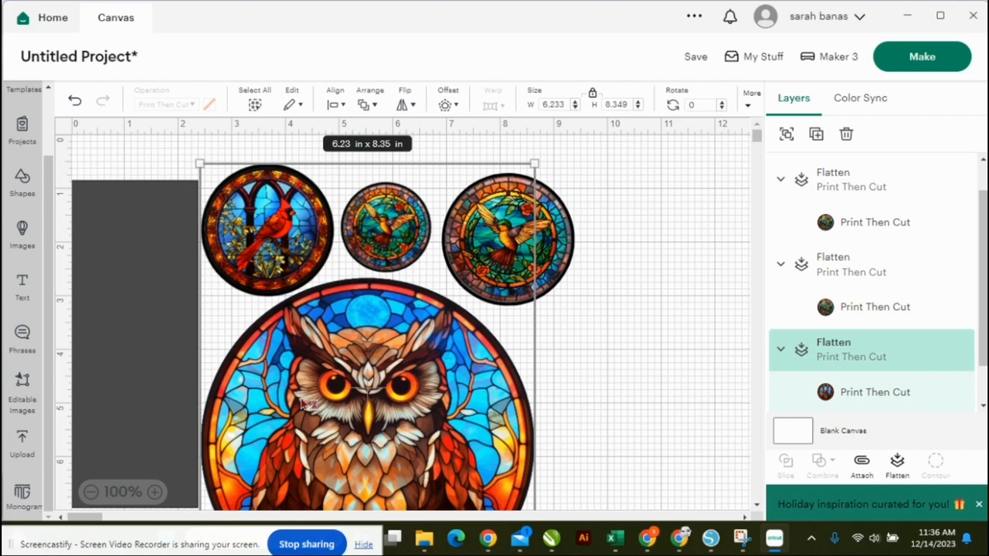
left_click(612, 345)
Step: Place the gray rectangle against the owl's right edge as a guide, set the small hummingbird aside, and fit the large hummingbird within the guide
left_click_drag(112, 317, 575, 348)
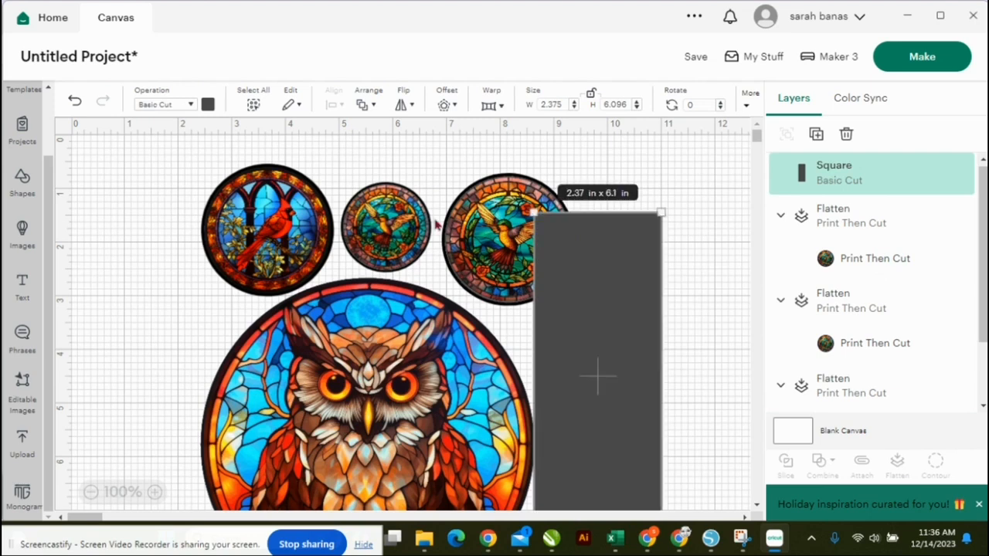
left_click_drag(395, 221, 114, 276)
left_click_drag(494, 258, 450, 245)
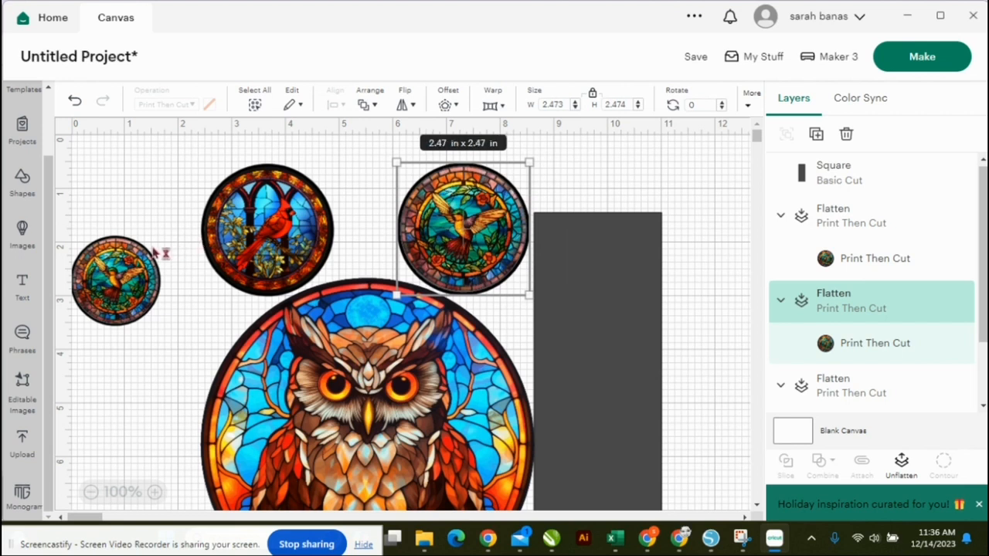
Step: Resize the small hummingbird to about 1.25 in and center it between the upper parts of the cardinal and the large hummingbird
left_click(114, 270)
left_click_drag(163, 326, 364, 197)
left_click(117, 355)
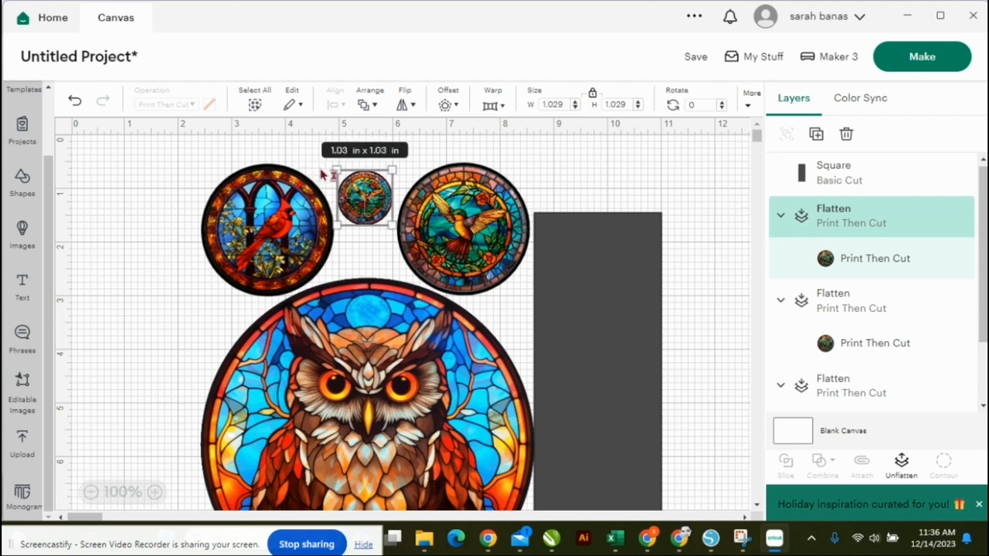
mouse_move(334, 169)
left_mouse_down()
mouse_move(310, 151)
mouse_move(329, 164)
left_mouse_up()
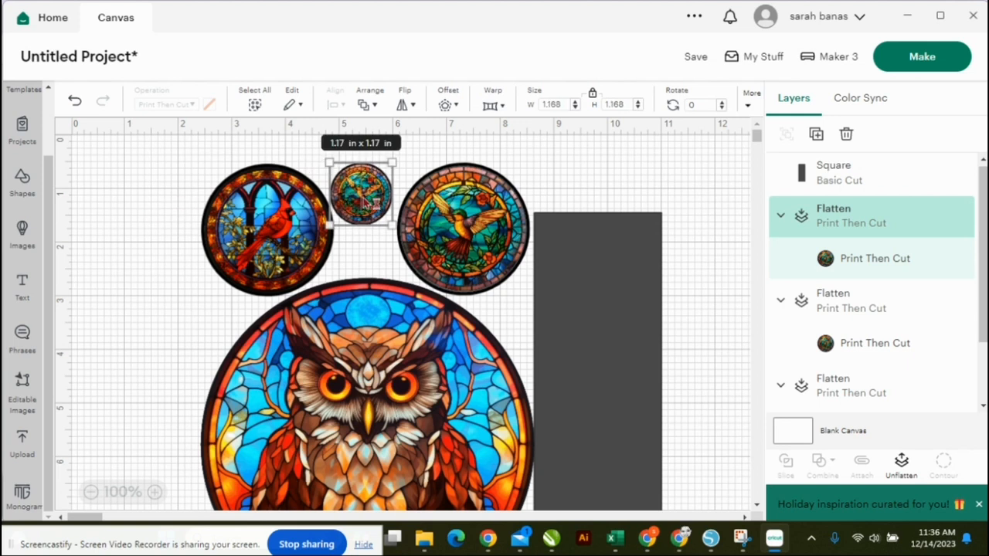
left_click_drag(365, 199, 368, 196)
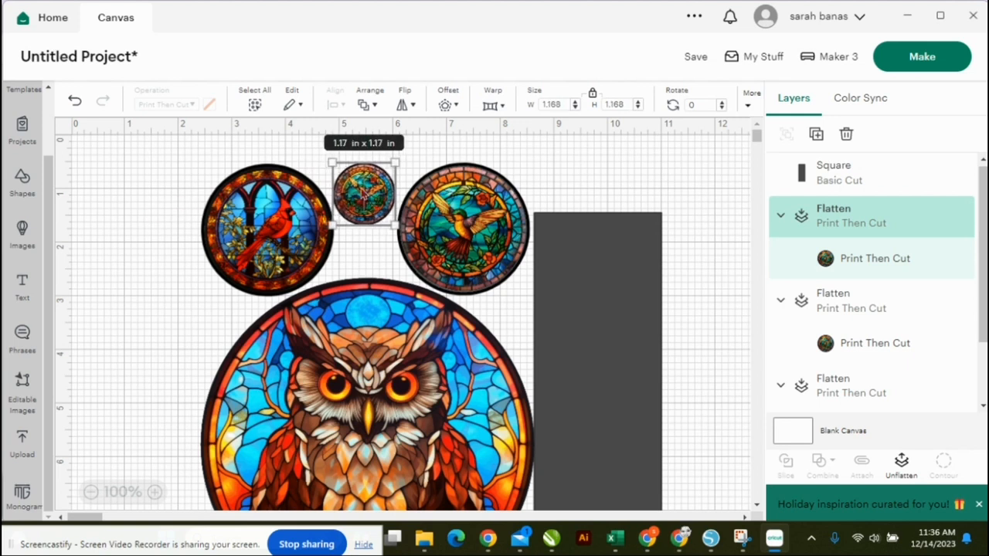
left_click_drag(332, 162, 328, 159)
left_click_drag(363, 186, 369, 189)
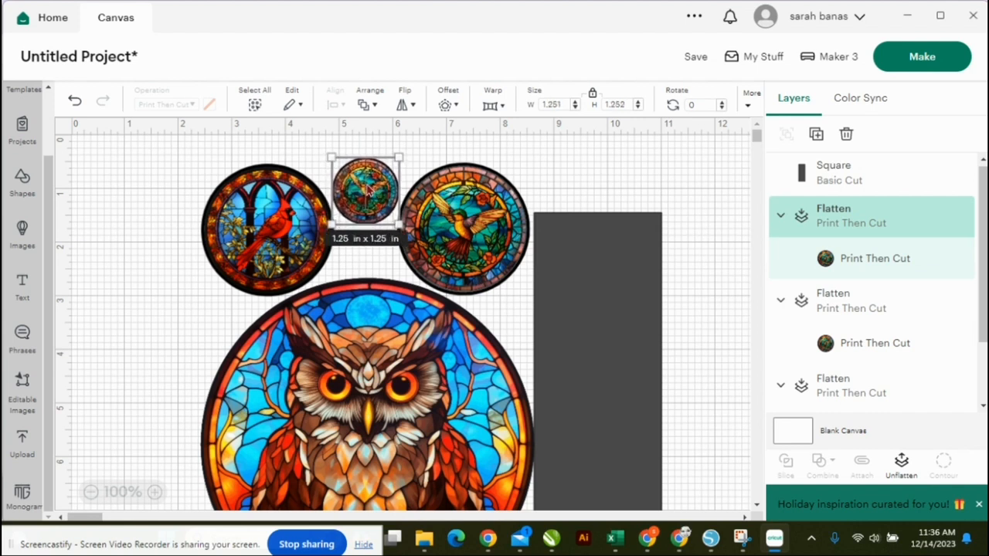
left_click(123, 223)
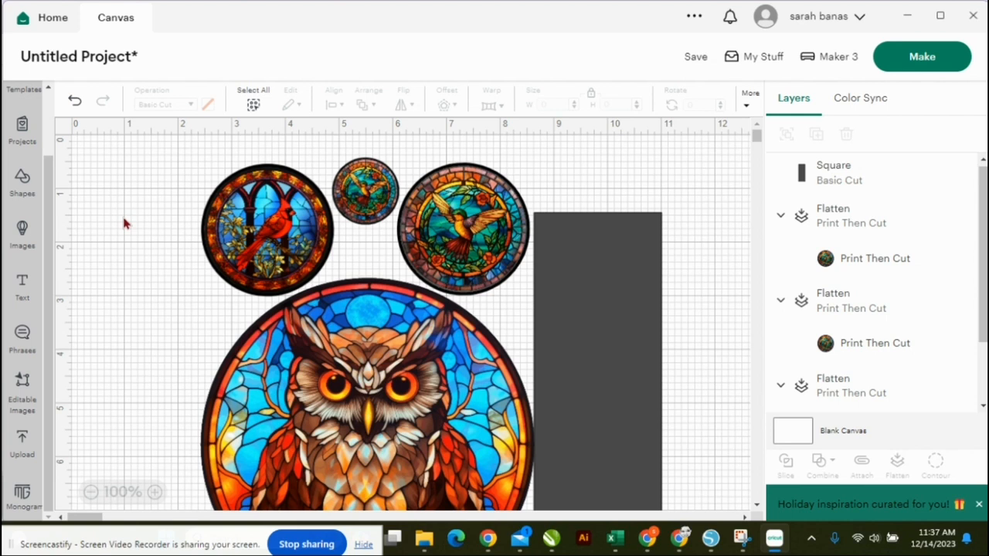
Step: Delete the gray guide rectangle beside the owl
left_click(600, 311)
key("Delete")
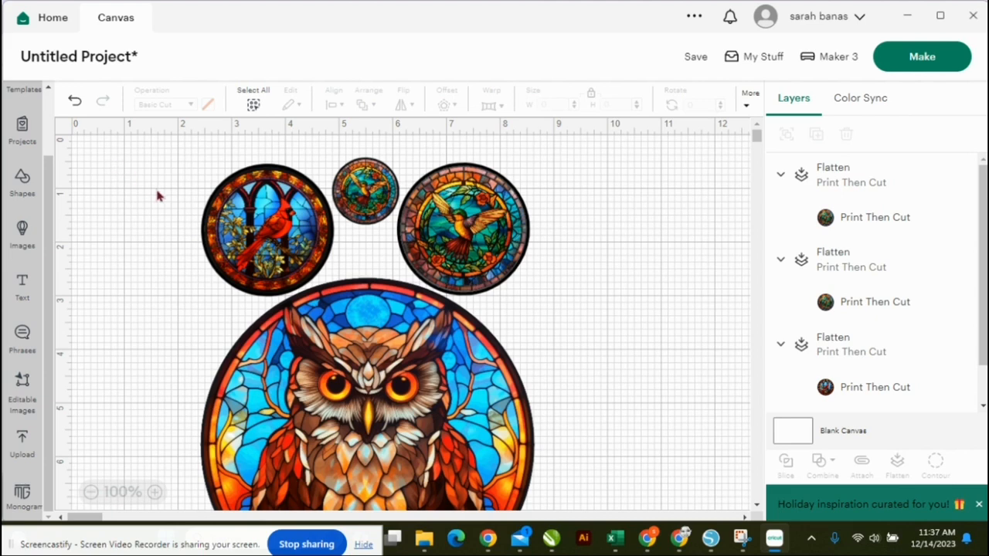
left_click_drag(139, 183, 404, 296)
left_click(645, 295)
Step: Duplicate the 1.25 in hummingbird, shrink the copy, and place it between the original and the top of the owl
left_click(367, 198)
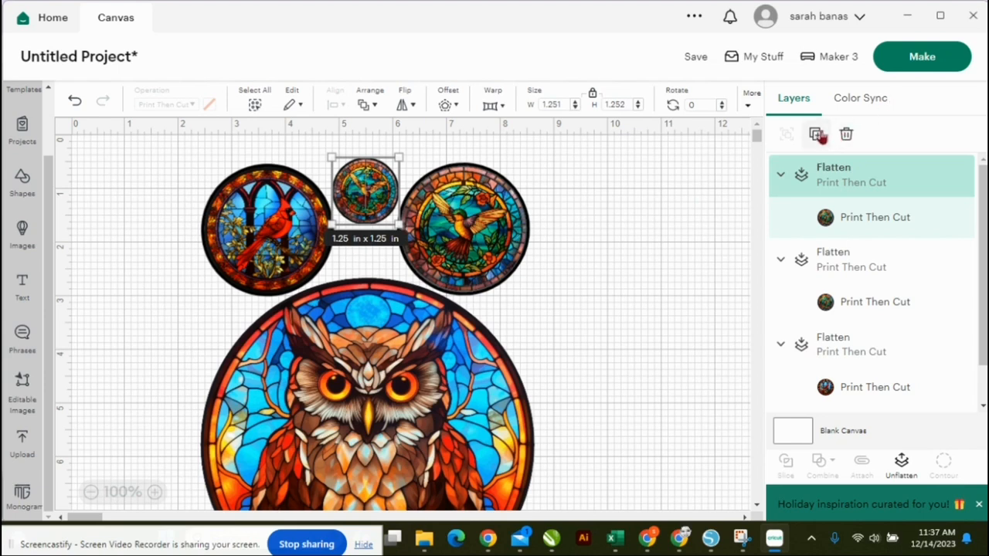
left_click(817, 134)
left_click_drag(216, 290, 369, 255)
left_click(597, 274)
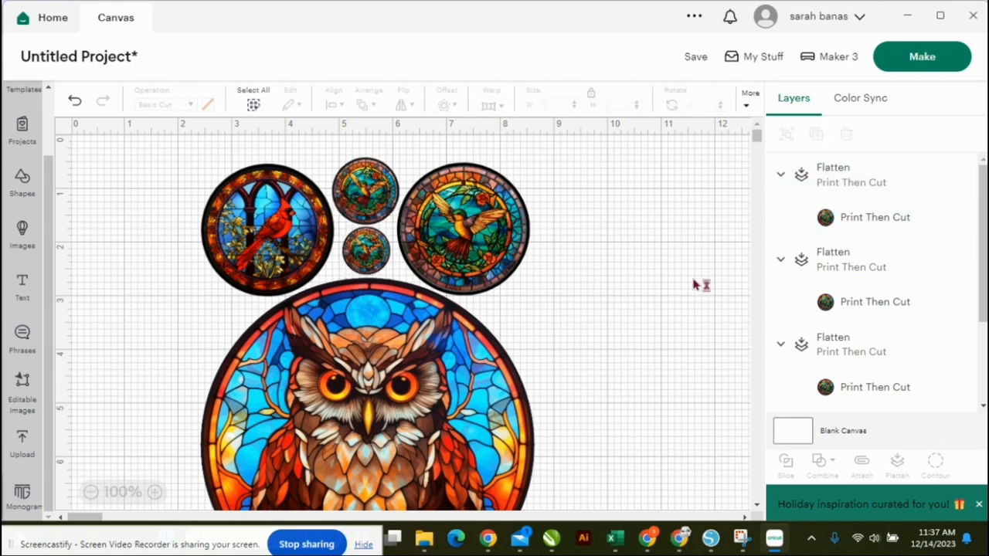
Step: Flatten all five bird images together into a single print-then-cut layer
left_click_drag(658, 199, 195, 405)
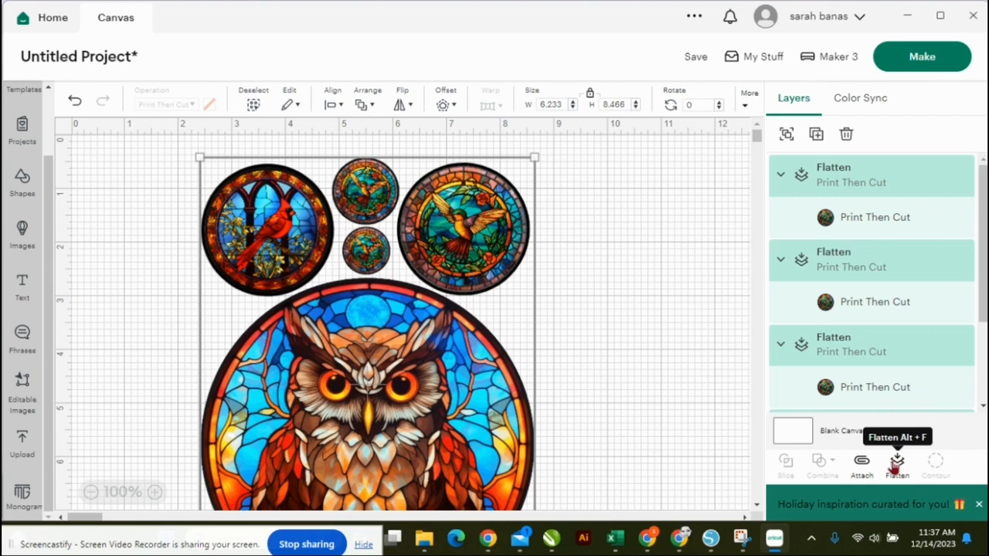
left_click(896, 462)
left_click(672, 281)
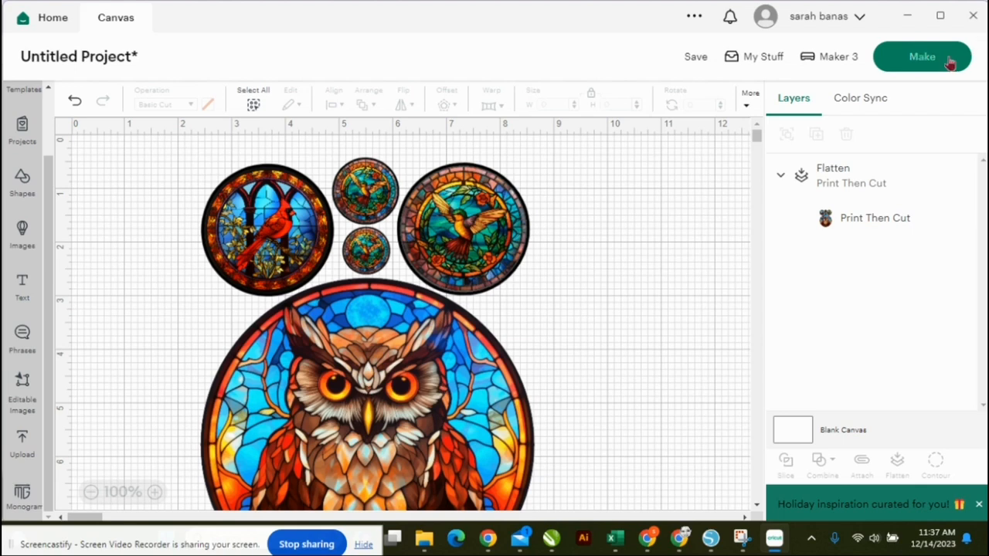
Step: Prepare the project for making with one copy on 8.5 x 11 in material and continue to the printing stage
left_click(952, 63)
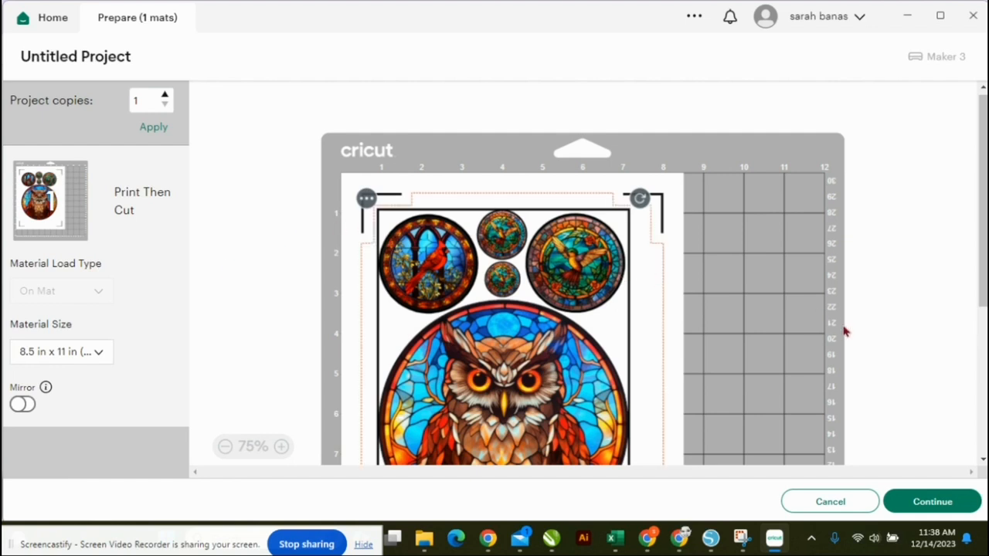
left_click(936, 500)
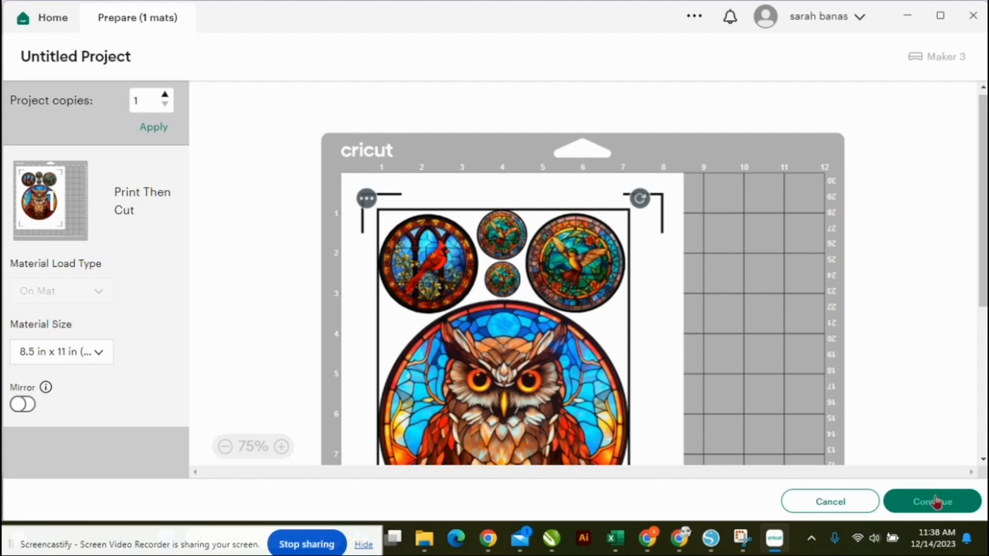
left_click(937, 503)
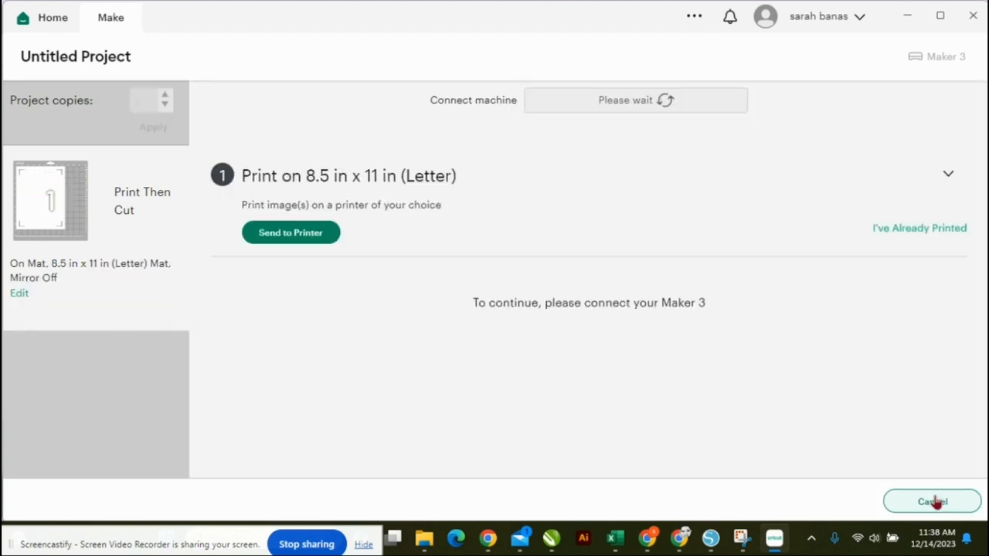
Step: Set up the print with bleed kept on and Use System Dialog enabled, and open the system print dialog
left_click(327, 235)
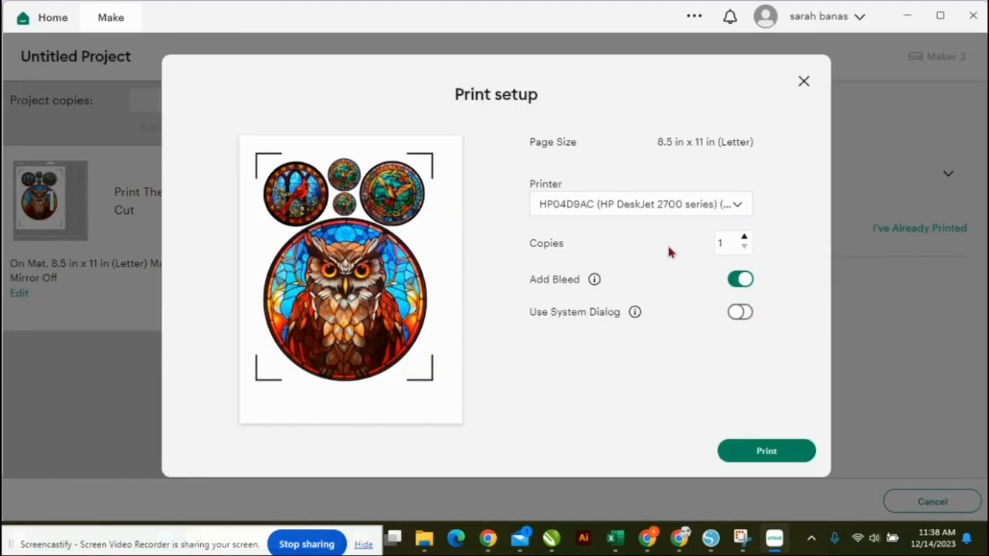
left_click(746, 313)
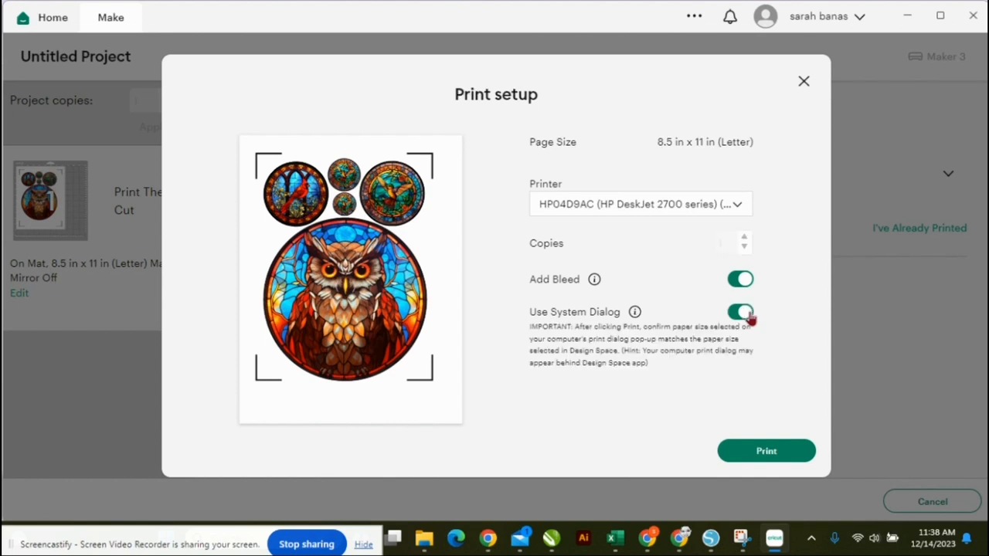
left_click(767, 451)
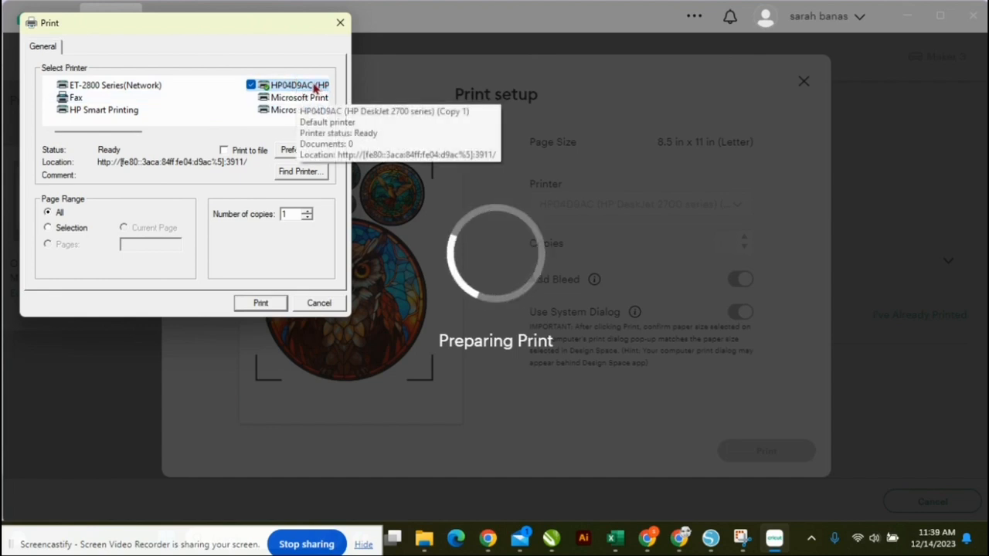
Step: In the HP DeskJet 2700 printer's preferences, set the print quality to Best and the paper type to HP Photo Papers
left_click(293, 151)
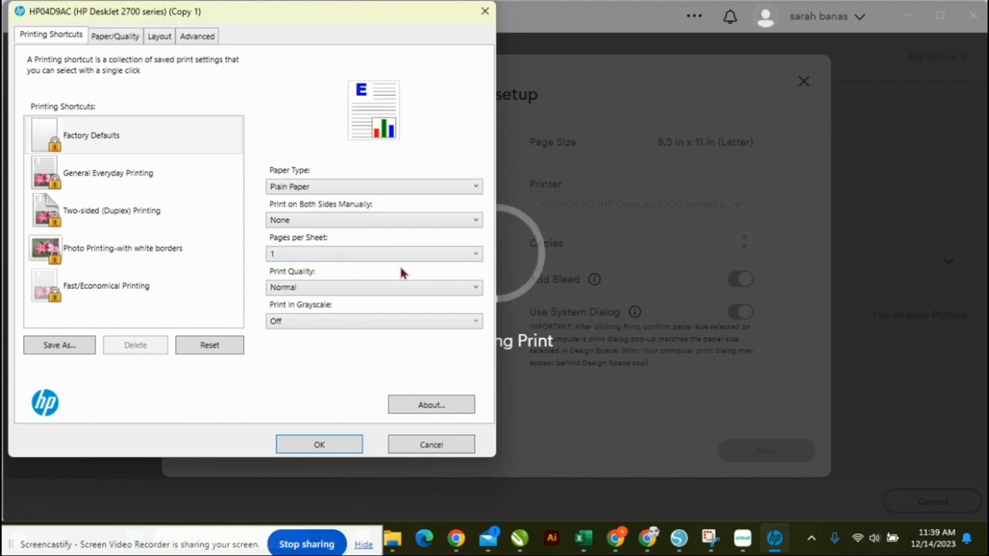
left_click(437, 288)
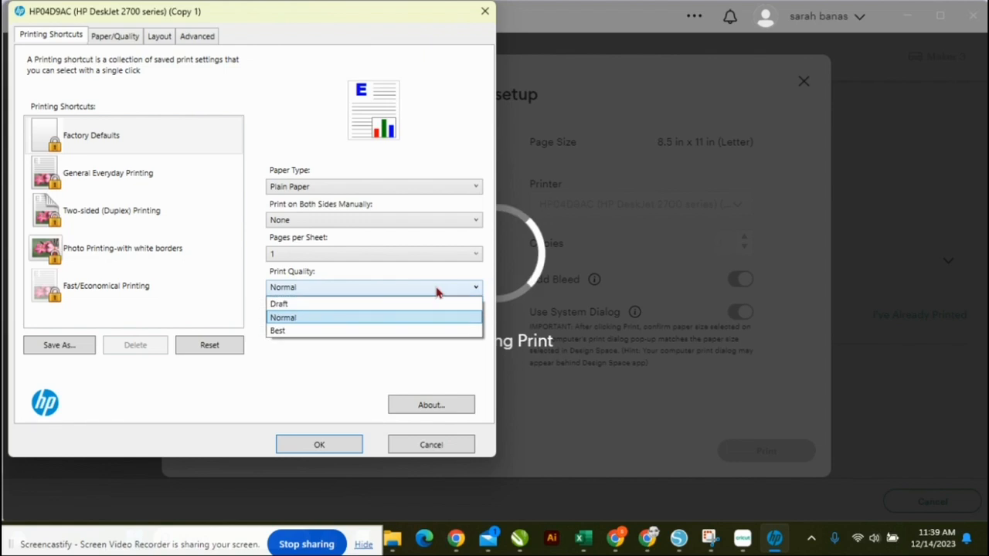
left_click(278, 330)
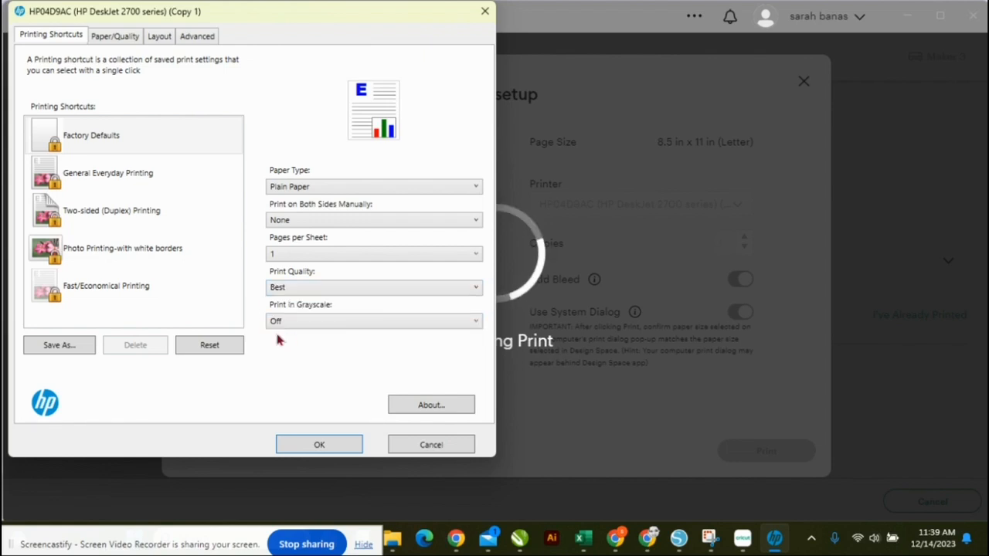
left_click(331, 192)
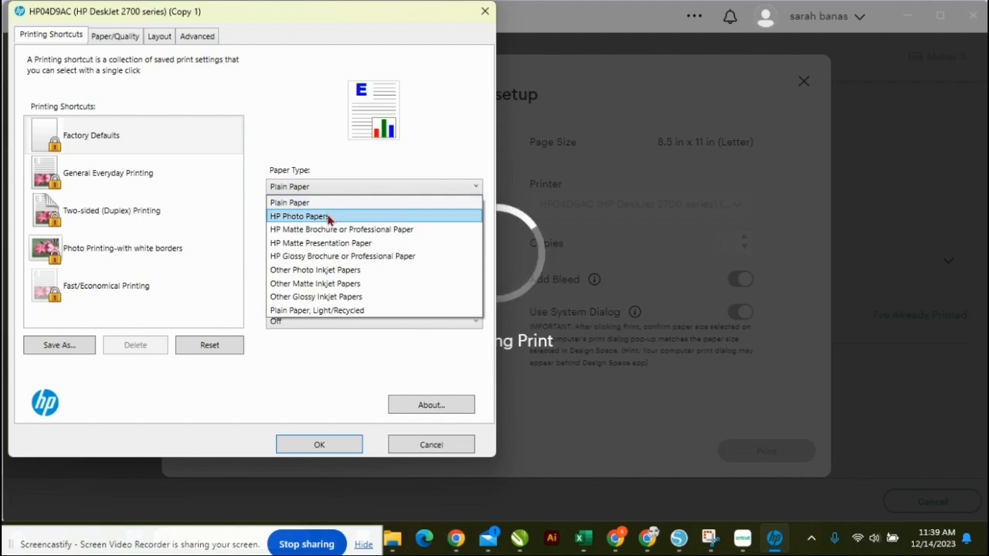
left_click(329, 219)
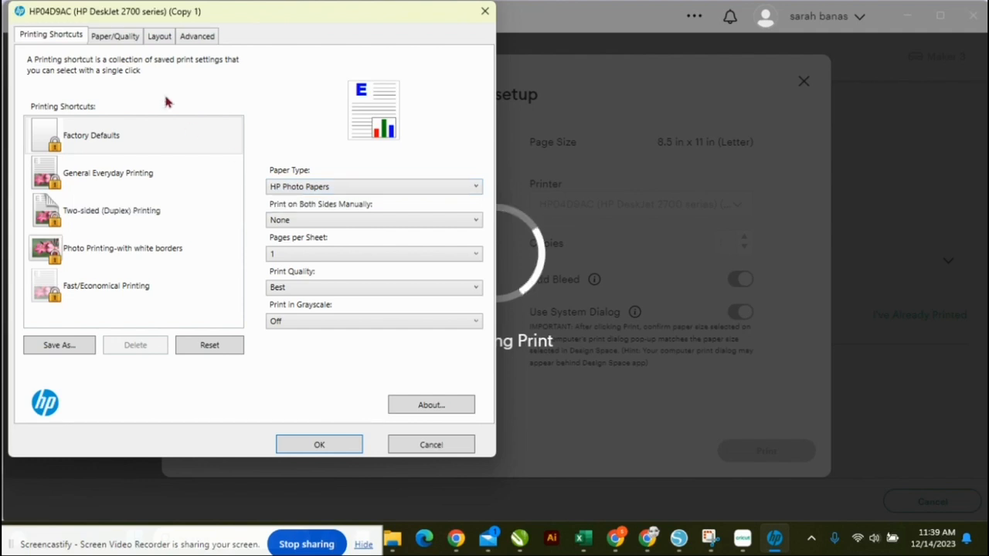
Step: Review the printer's paper and advanced settings, with Print in Max DPI enabled, and accept the preferences
left_click(136, 39)
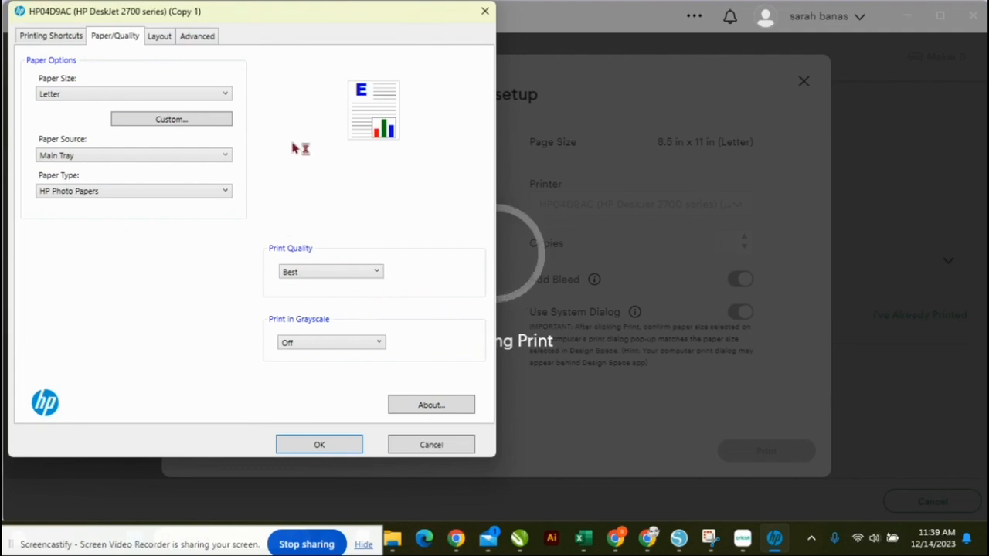
left_click(208, 37)
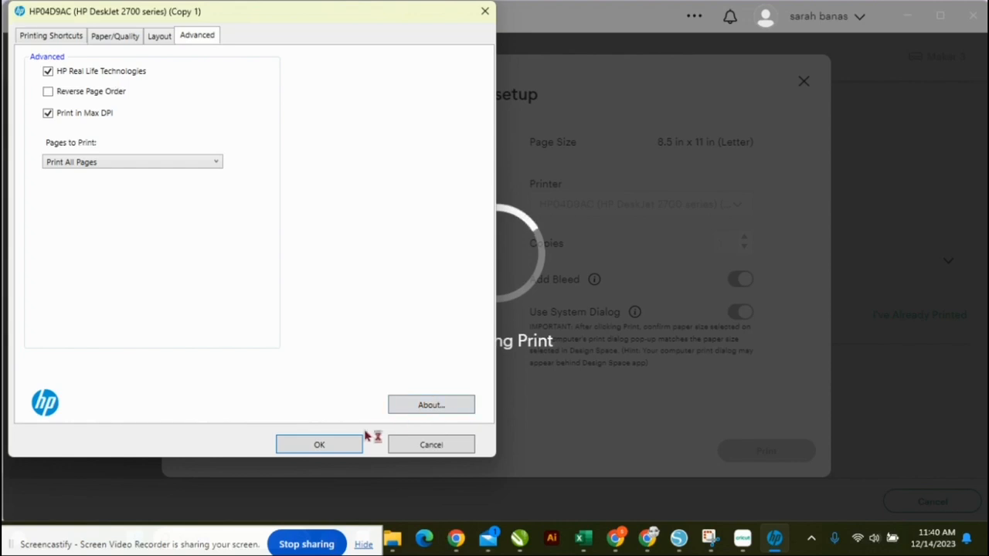
left_click(344, 448)
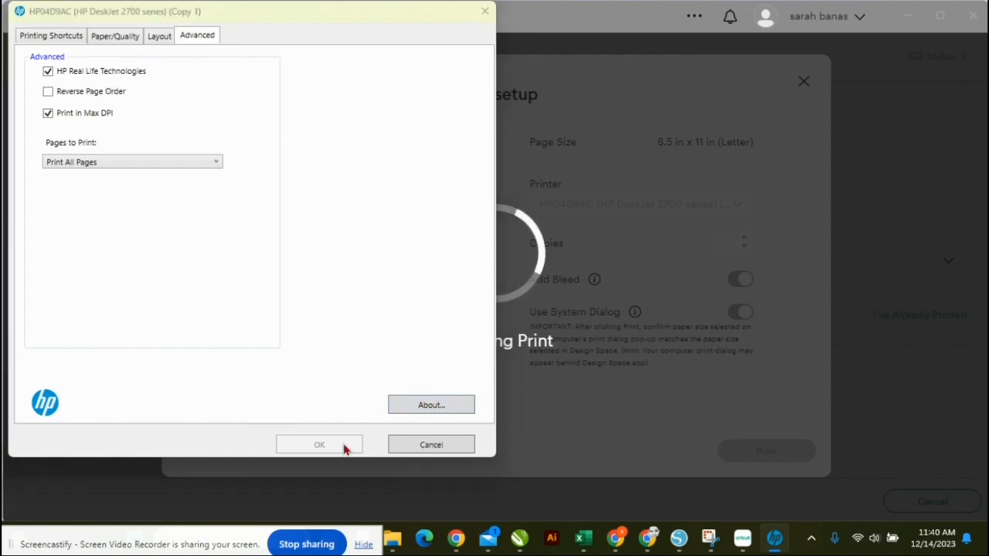